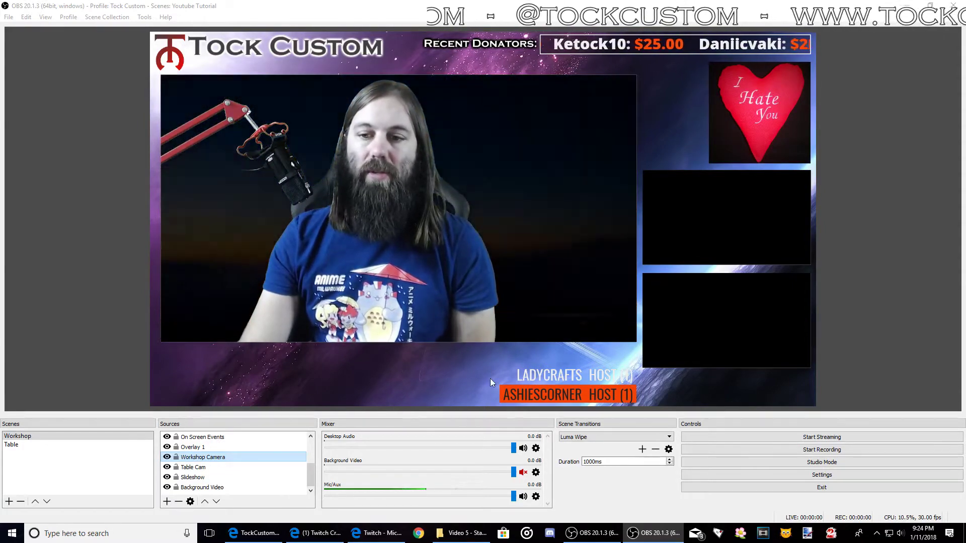
Show OBS Stream settings with Twitch on the US Central: Dallas, TX server, ready for the key
{"action": "left_click", "coordinate": [804, 473]}
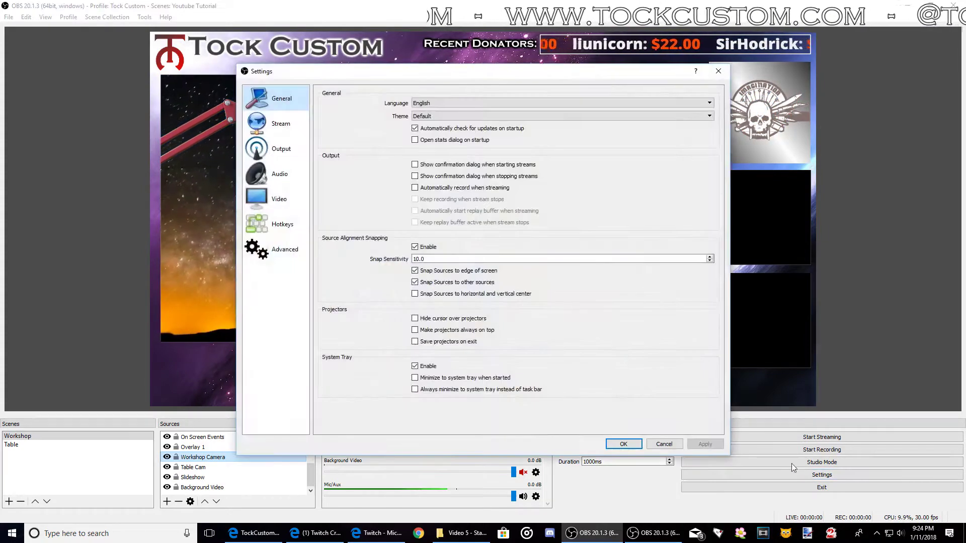
{"action": "left_click_drag", "start_coordinate": [532, 78], "coordinate": [750, 54]}
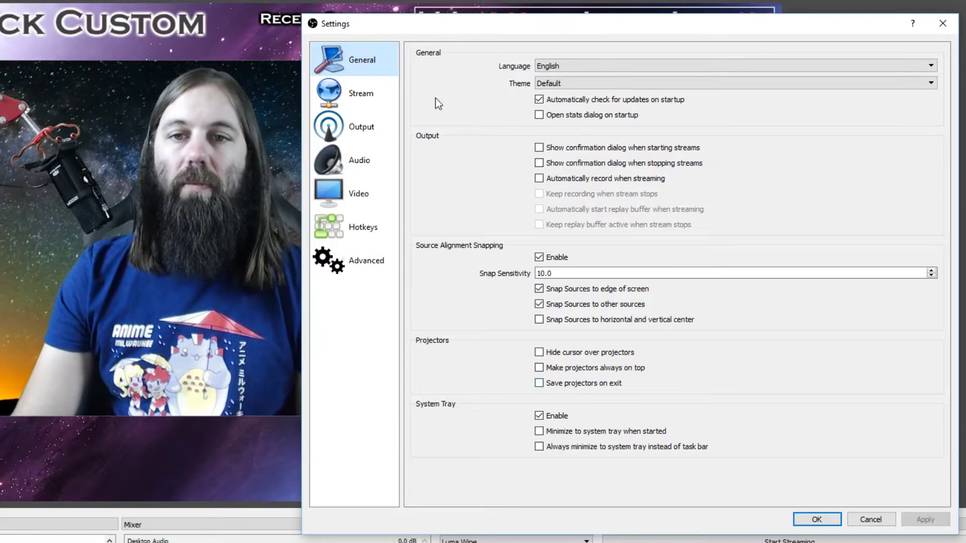
{"action": "left_click", "coordinate": [361, 93]}
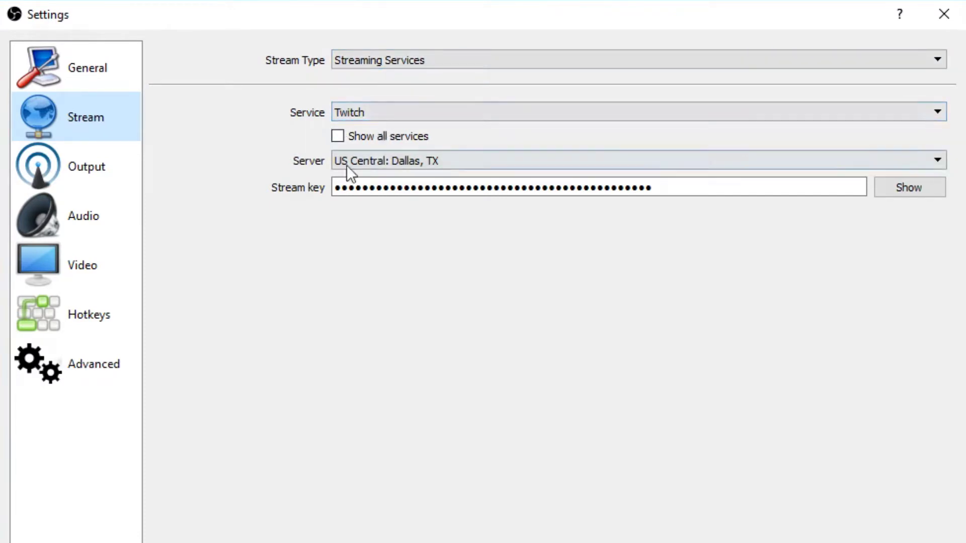
{"action": "left_click", "coordinate": [383, 160]}
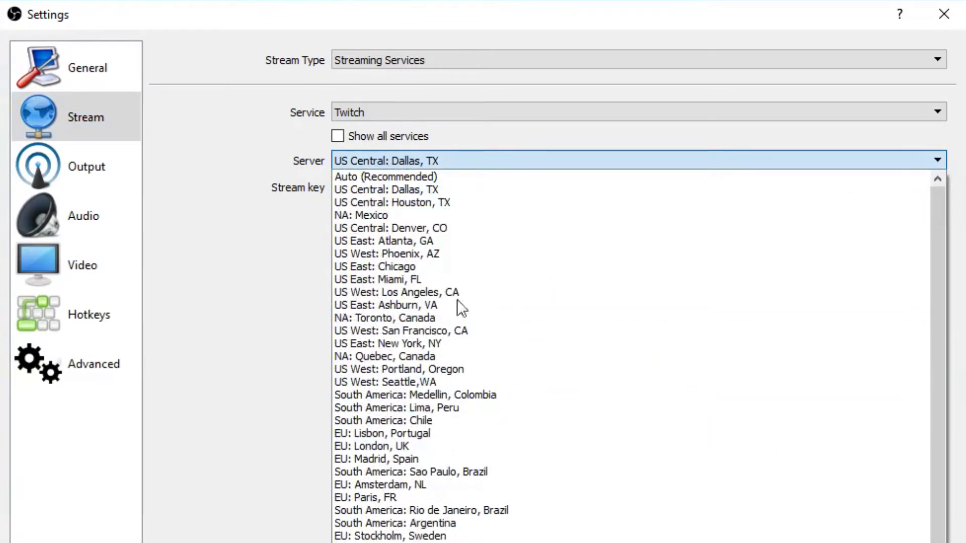
{"action": "left_click", "coordinate": [451, 159]}
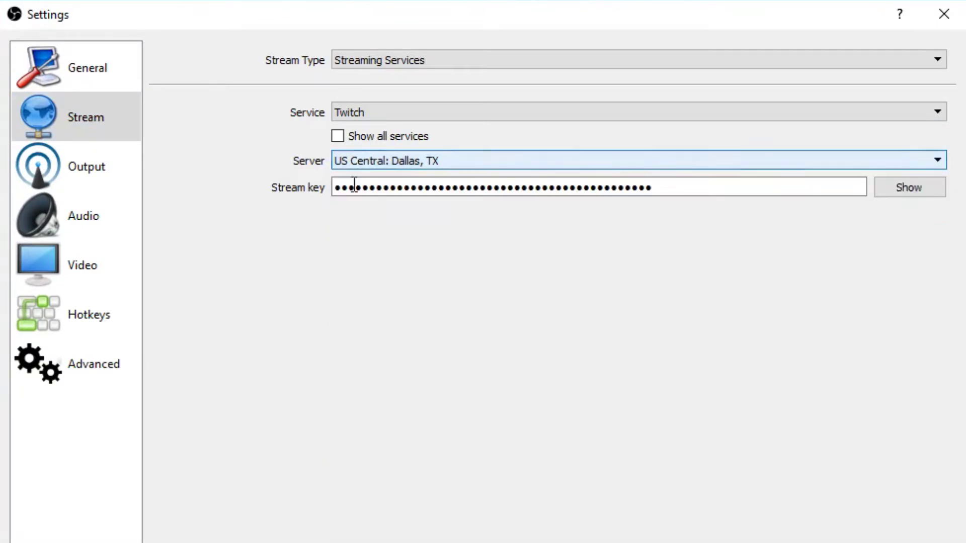
{"action": "left_click", "coordinate": [703, 189]}
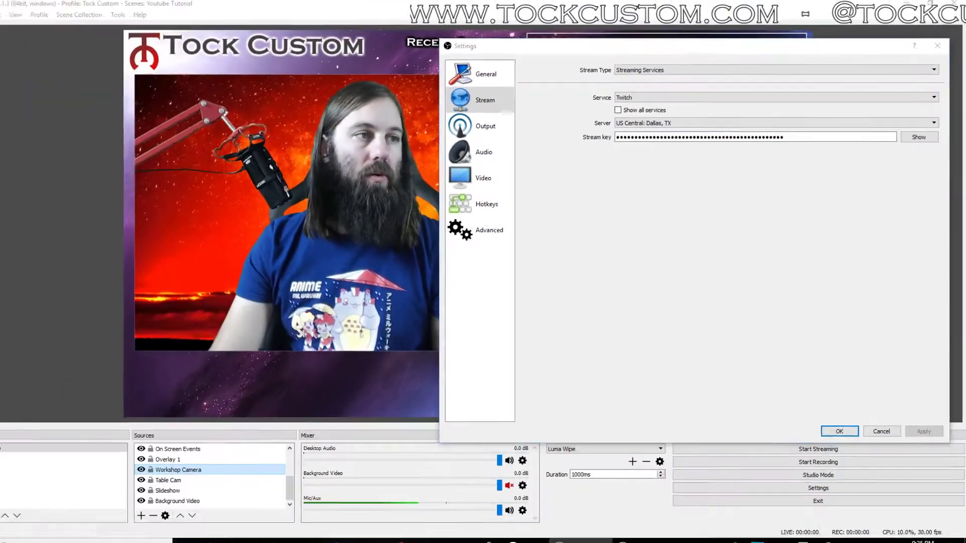
Reveal the channel's stream key on the Twitch dashboard and select it for copying
{"action": "left_click", "coordinate": [254, 533]}
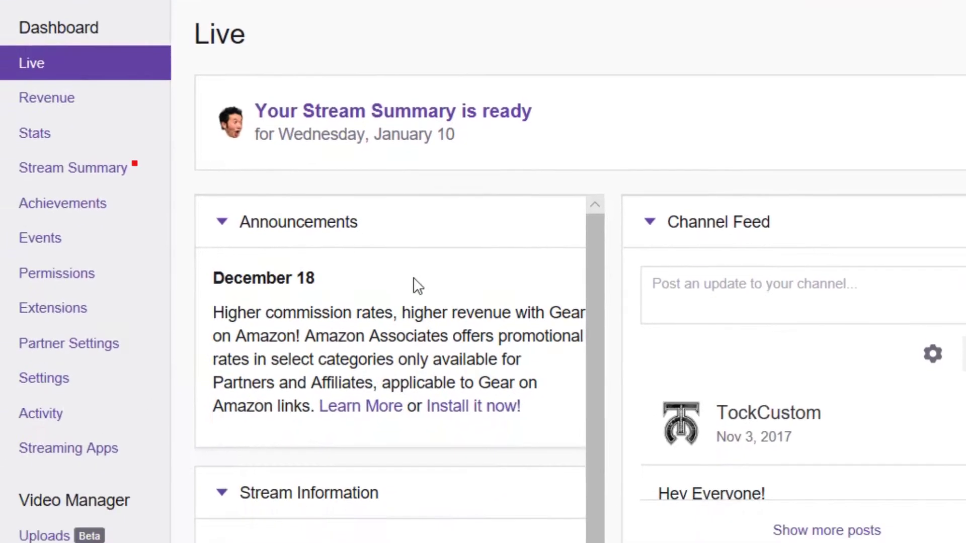
{"action": "left_click", "coordinate": [64, 389]}
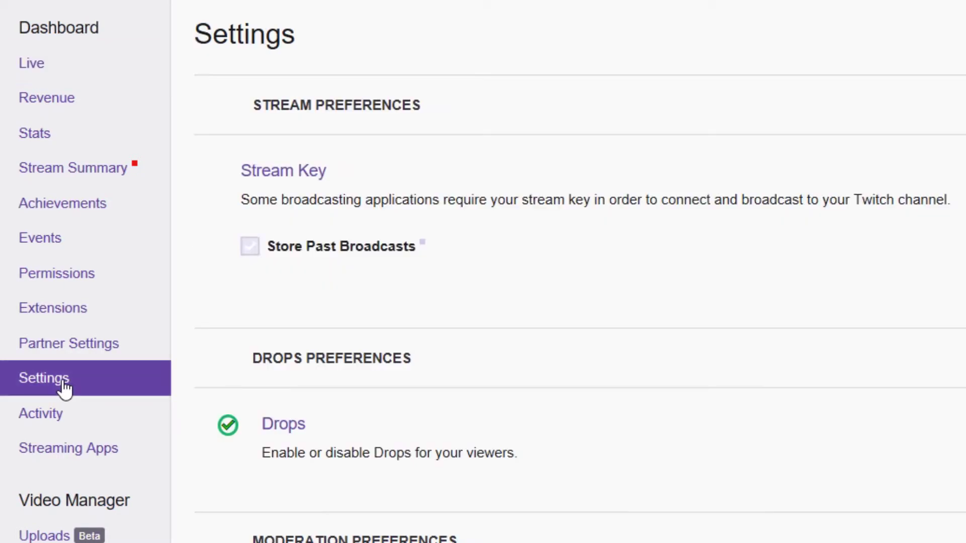
{"action": "left_click", "coordinate": [312, 173]}
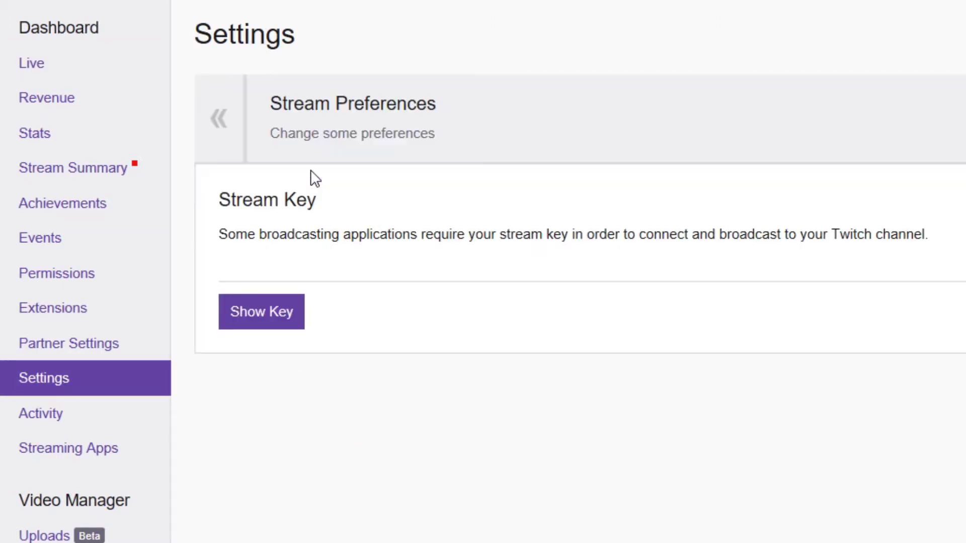
{"action": "left_click", "coordinate": [267, 316]}
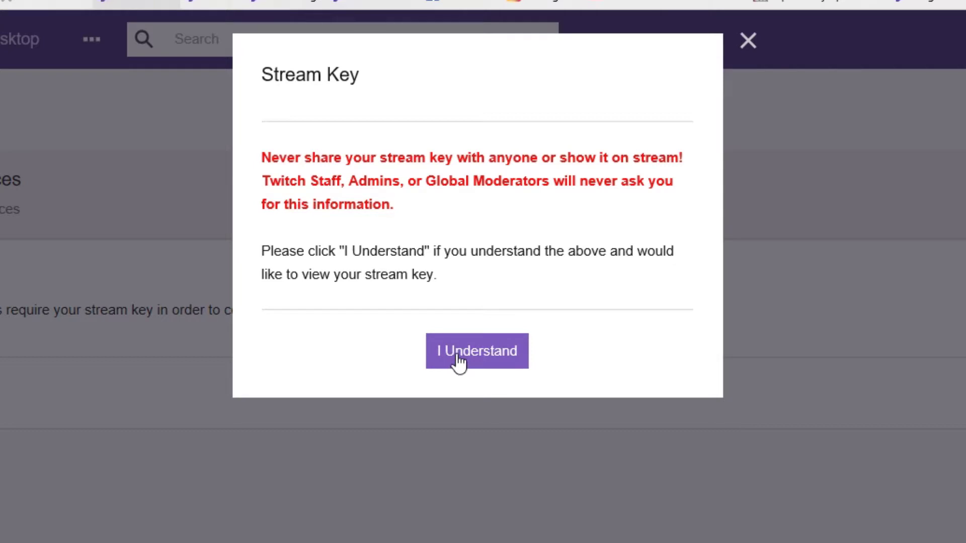
{"action": "left_click", "coordinate": [459, 361]}
{"action": "double_click", "coordinate": [383, 368]}
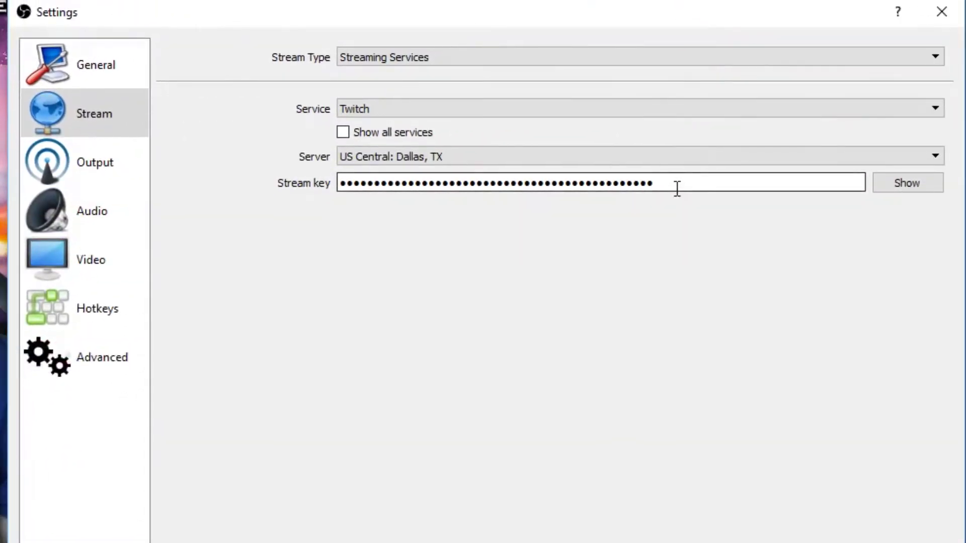
Replace the OBS stream key with the key copied from Twitch and apply the settings
{"action": "key", "text": "ctrl+a"}
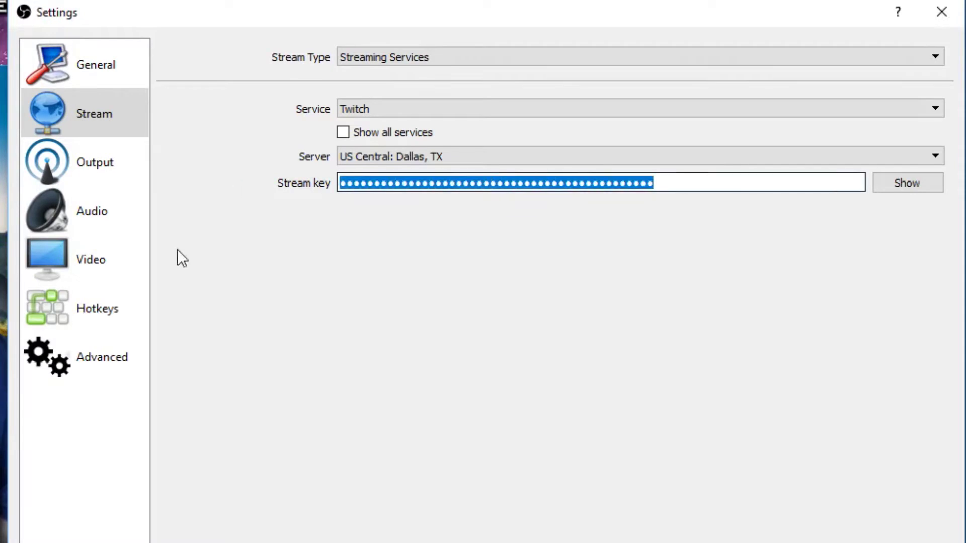
{"action": "key", "text": "BackSpace"}
{"action": "key", "text": "ctrl+v"}
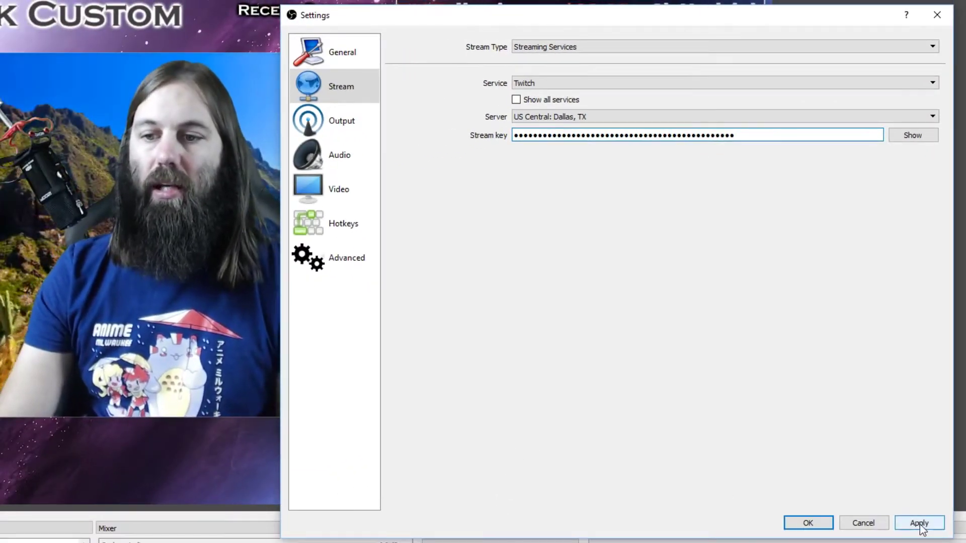
{"action": "left_click", "coordinate": [919, 523]}
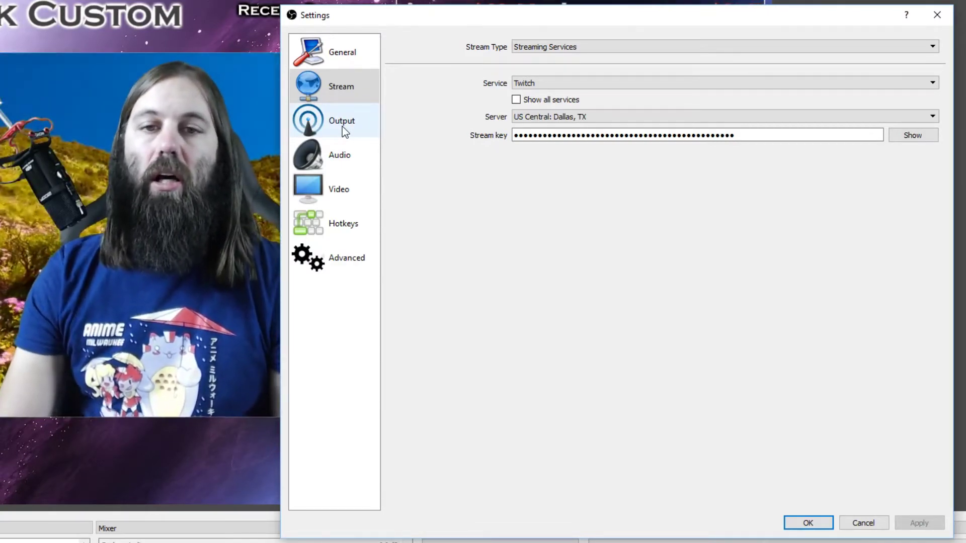
Check the Output settings, keeping 3500 video bitrate and the Hardware (AMD) encoder
{"action": "left_click", "coordinate": [342, 126]}
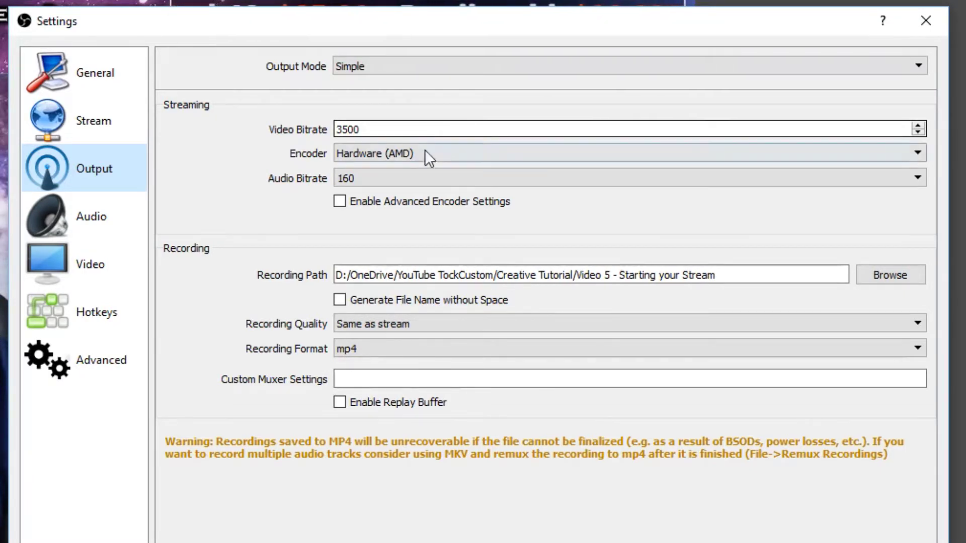
{"action": "left_click", "coordinate": [412, 156]}
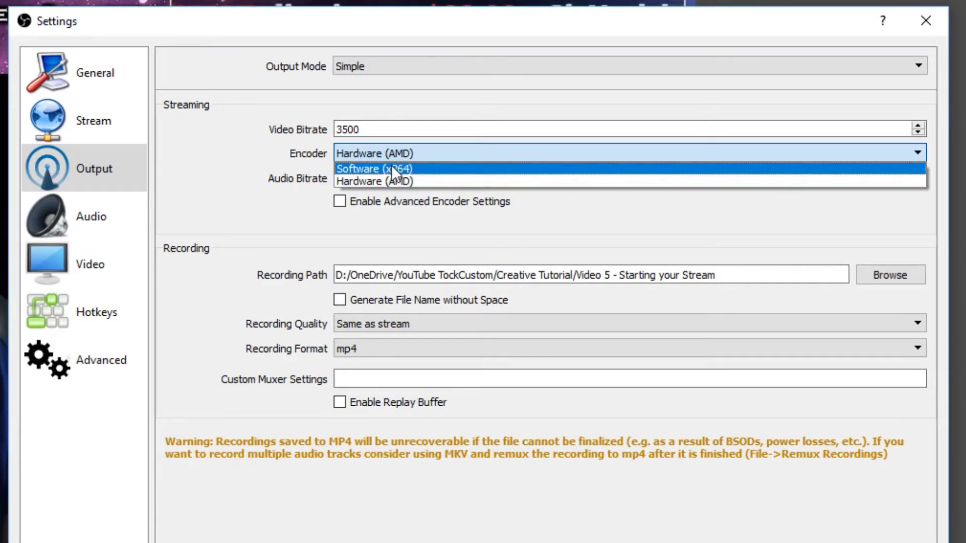
{"action": "left_click", "coordinate": [426, 183]}
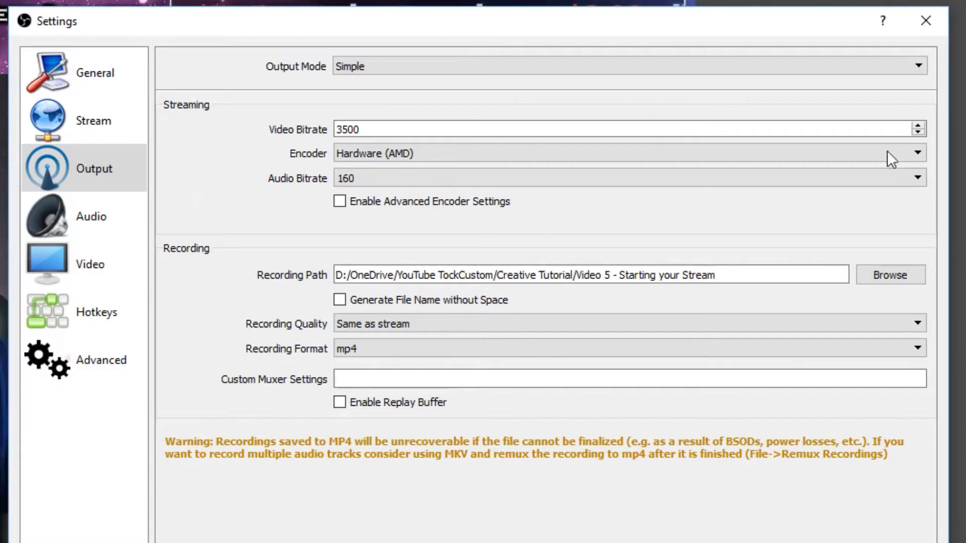
Keep desktop audio on Default and the mic device on Microphone (6- H2n)
{"action": "left_click", "coordinate": [86, 216]}
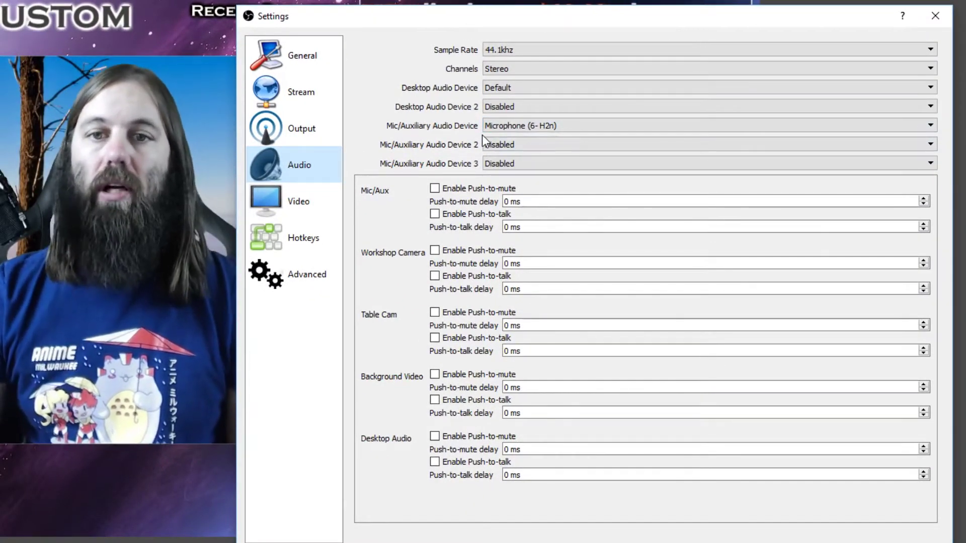
{"action": "left_click", "coordinate": [507, 89]}
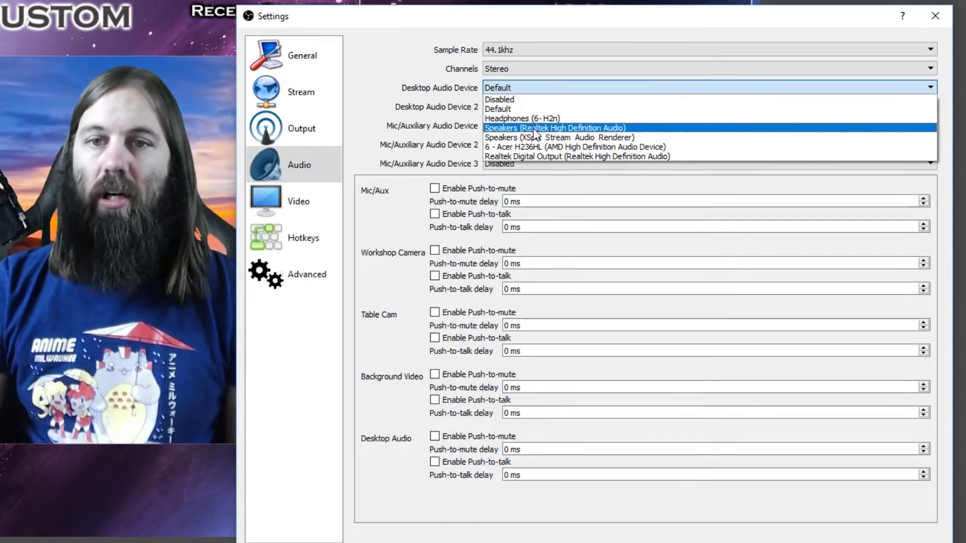
{"action": "left_click", "coordinate": [533, 87]}
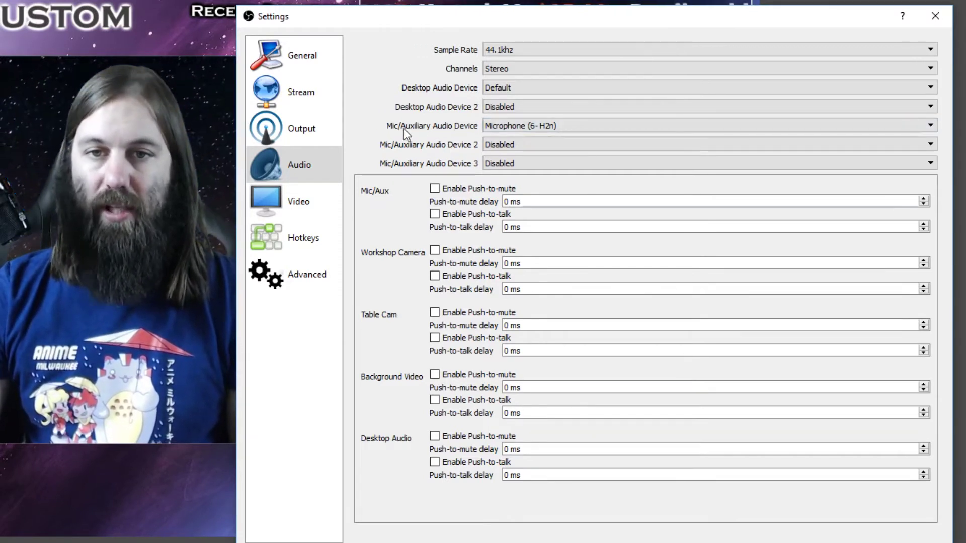
{"action": "left_click", "coordinate": [517, 126]}
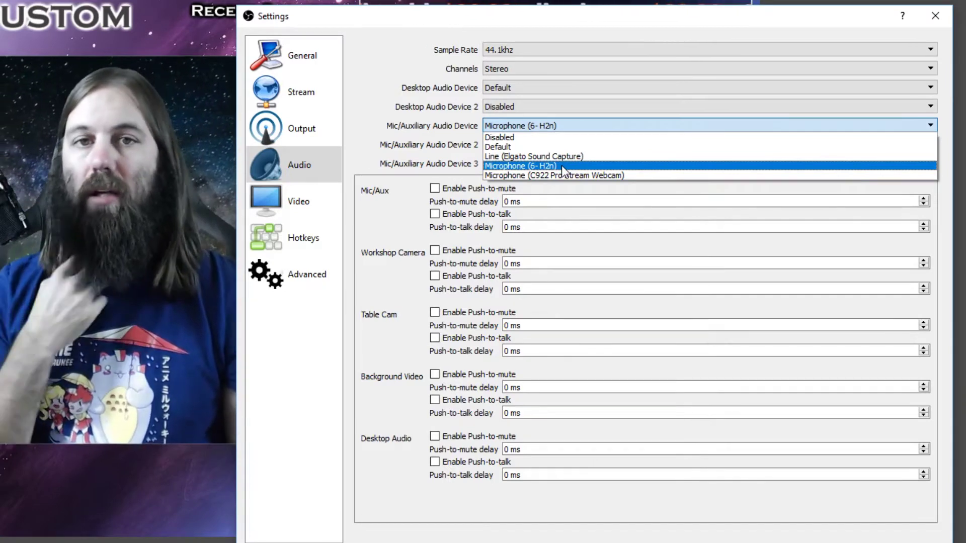
{"action": "left_click", "coordinate": [561, 165]}
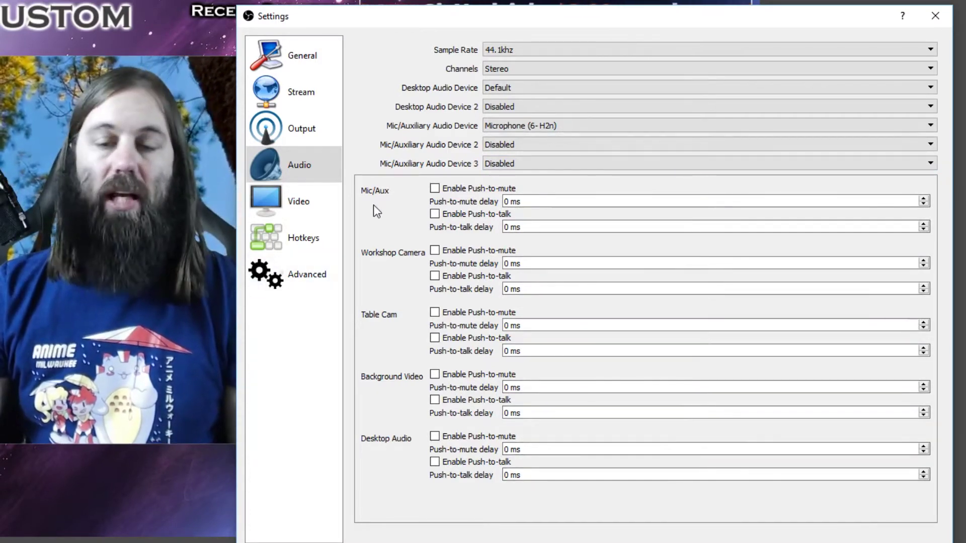
Keep video at 1920x1080, Bilinear downscaling and 30 FPS, then close Settings with OK
{"action": "left_click", "coordinate": [296, 201]}
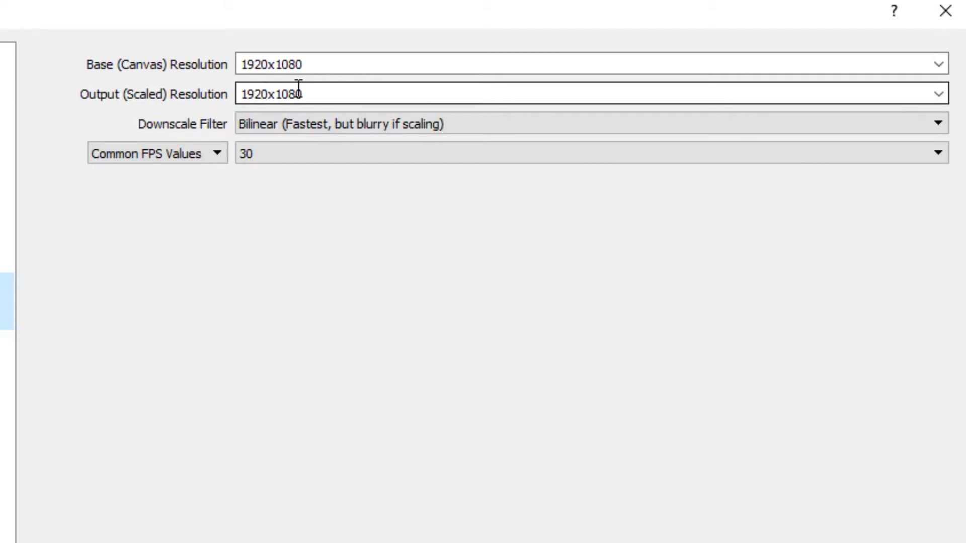
{"action": "left_click", "coordinate": [939, 95]}
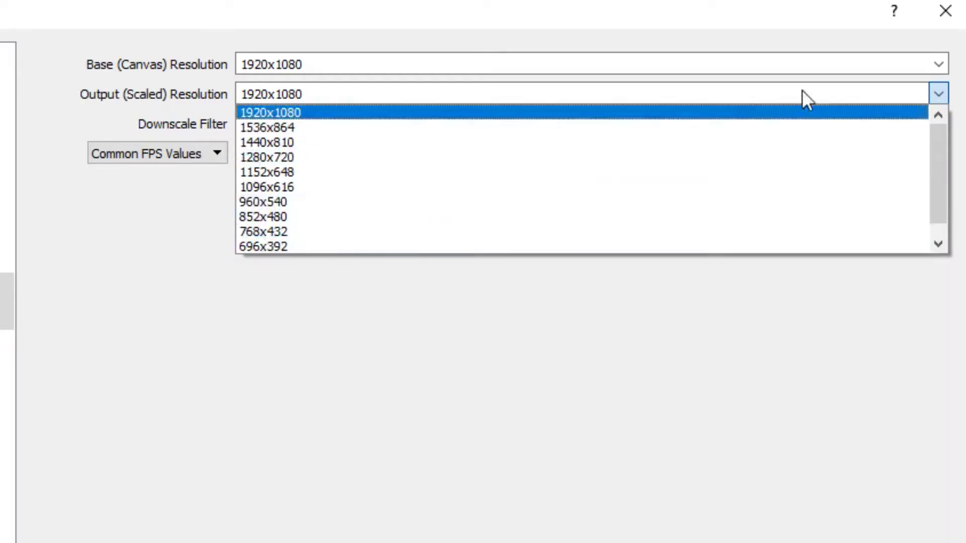
{"action": "left_click", "coordinate": [939, 95]}
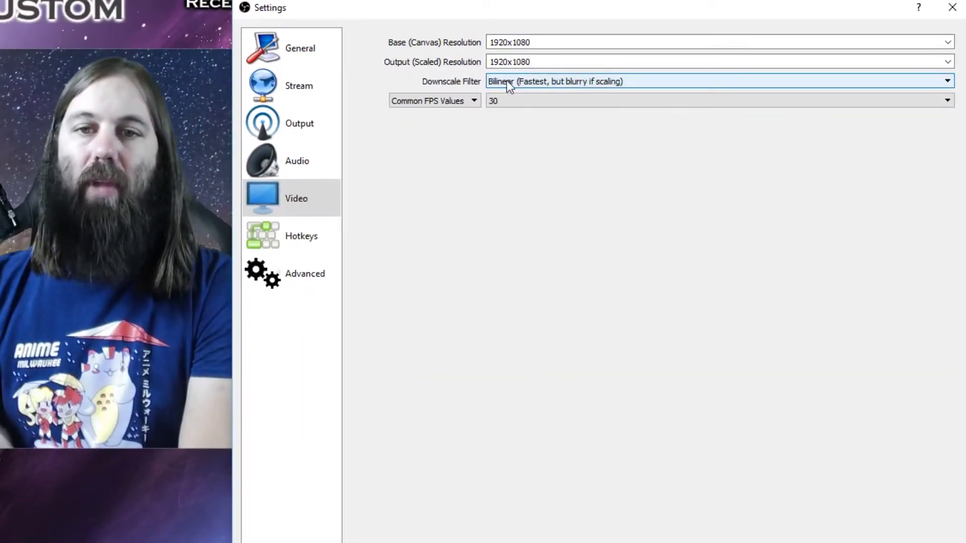
{"action": "left_click", "coordinate": [510, 83]}
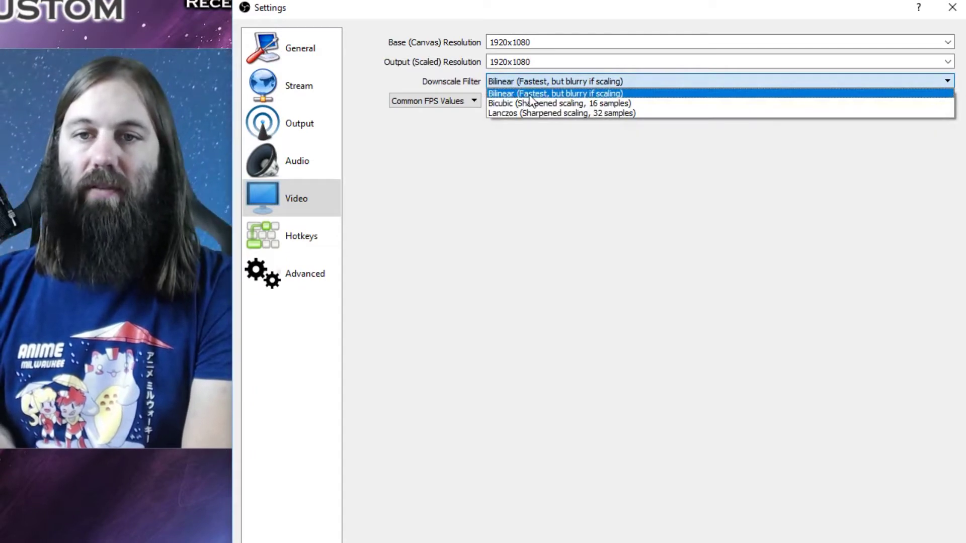
{"action": "left_click", "coordinate": [548, 95]}
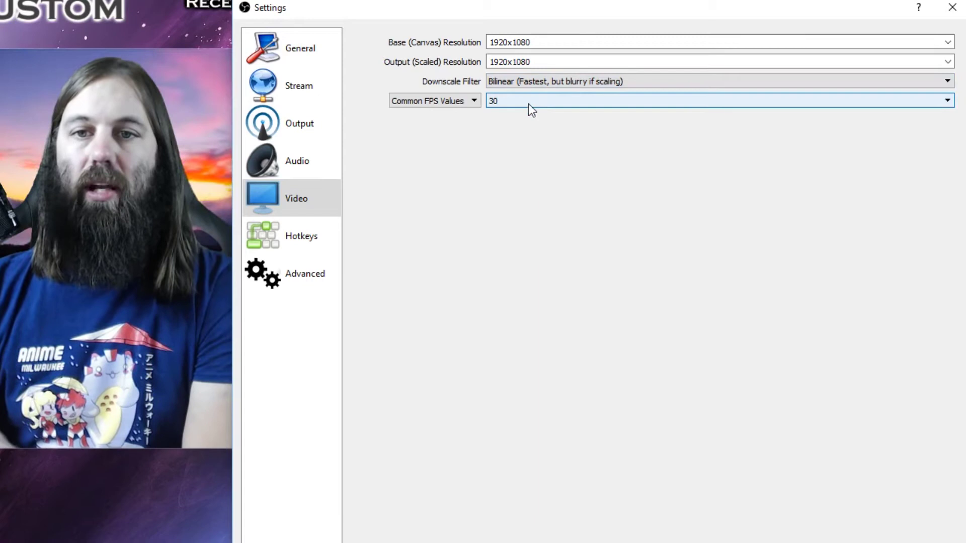
{"action": "left_click", "coordinate": [529, 102]}
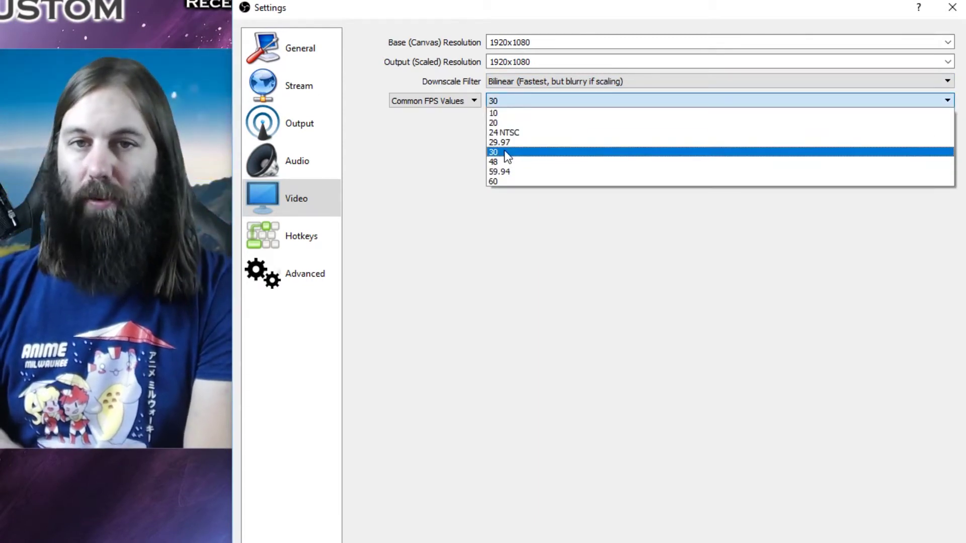
{"action": "left_click", "coordinate": [504, 151]}
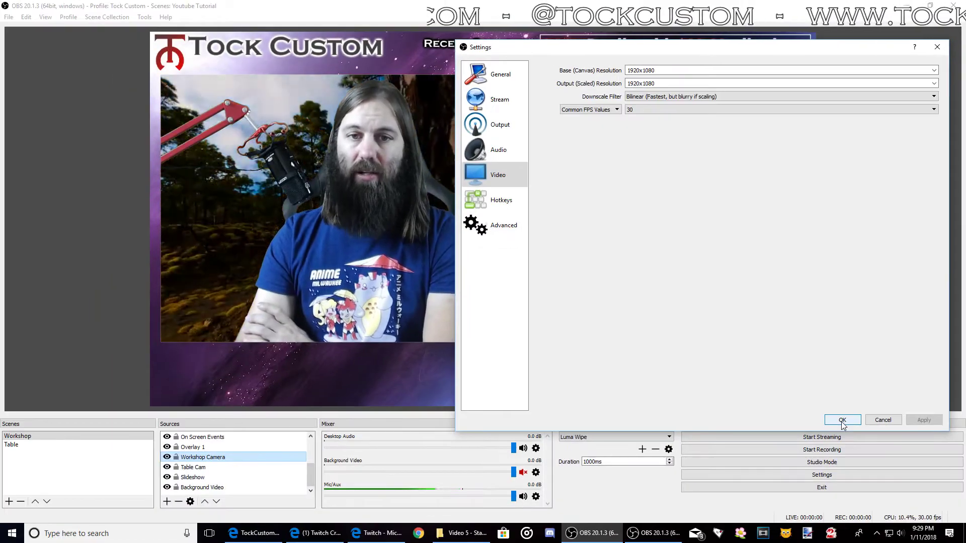
{"action": "left_click", "coordinate": [842, 421]}
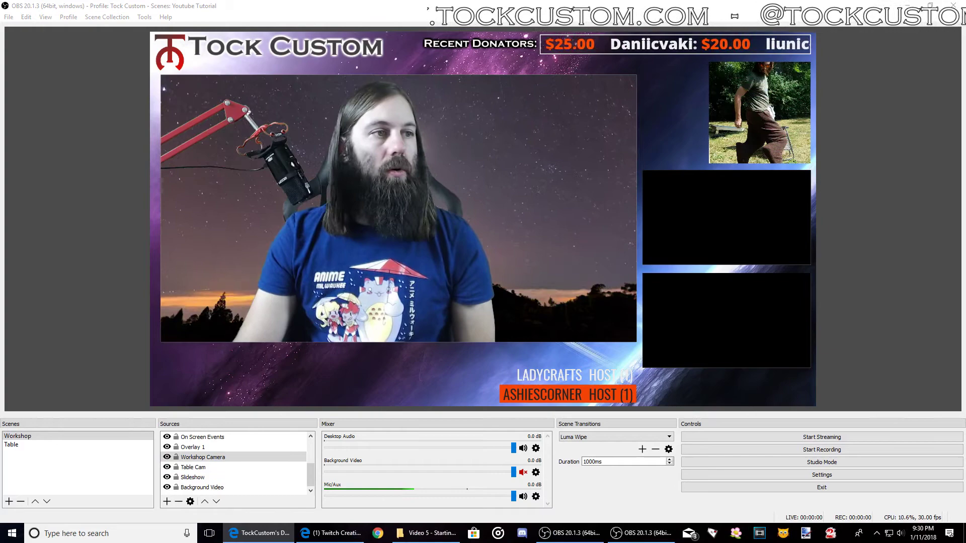
Maximize the Twitch dashboard and retitle the stream 'Funky Friday- Sewing like crazy'
{"action": "left_click_drag", "start_coordinate": [5, 176], "coordinate": [511, 177]}
{"action": "double_click", "coordinate": [511, 175]}
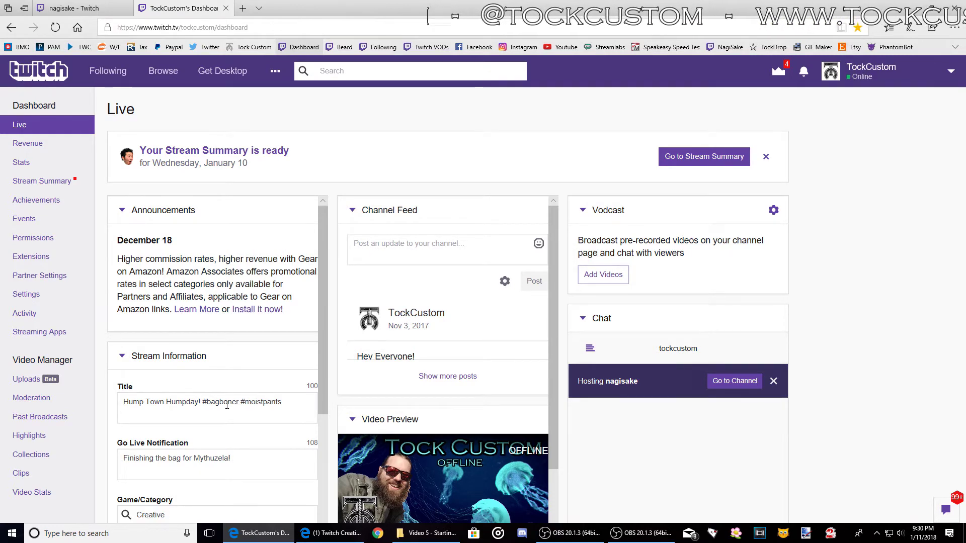
{"action": "scroll", "coordinate": [249, 395], "scroll_direction": "down", "scroll_amount": 1}
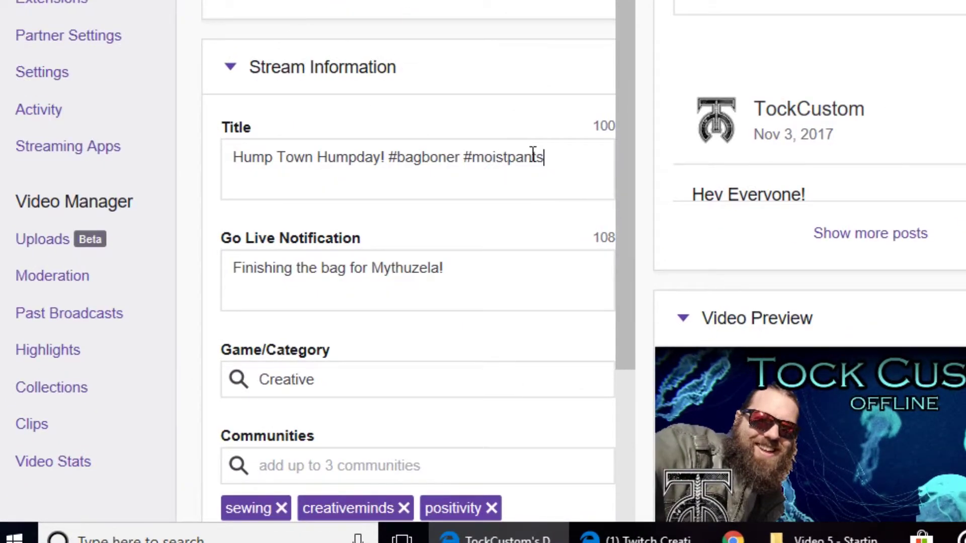
{"action": "left_click_drag", "start_coordinate": [543, 157], "coordinate": [165, 161]}
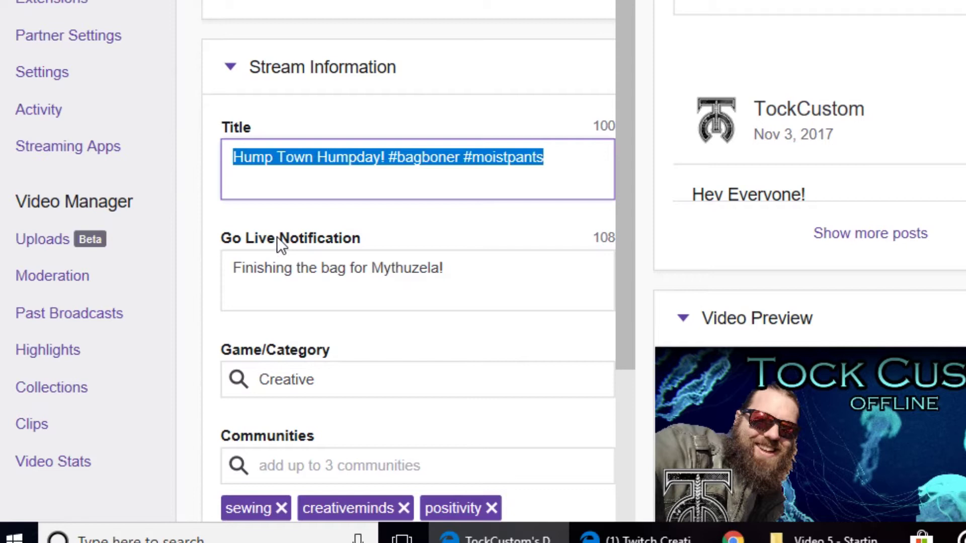
{"action": "type", "text": "Fun"}
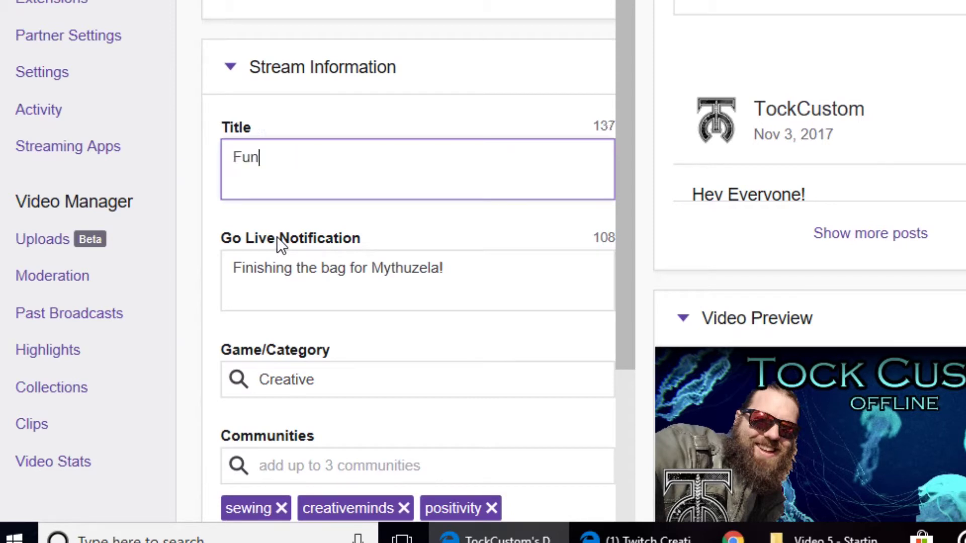
{"action": "type", "text": "ky Friday-"}
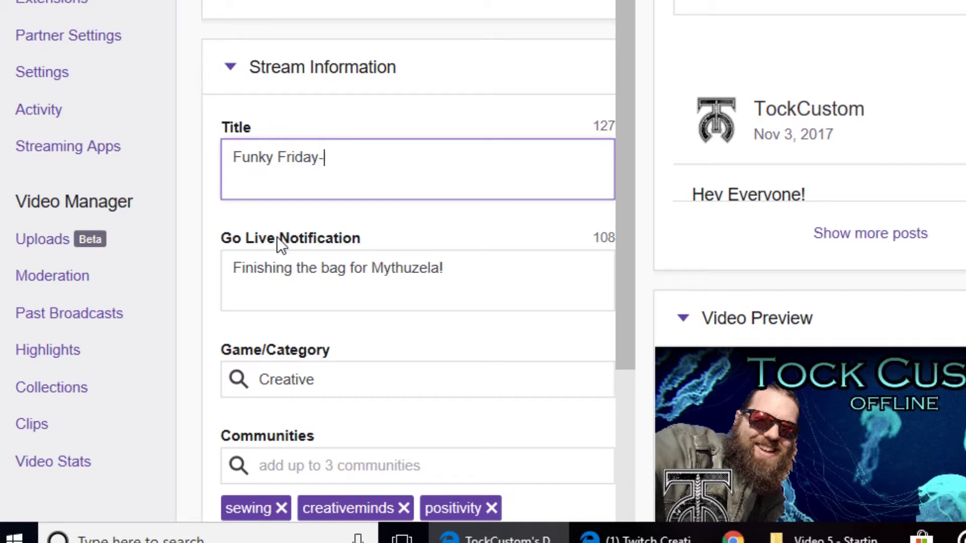
{"action": "type", "text": " Sewing like "}
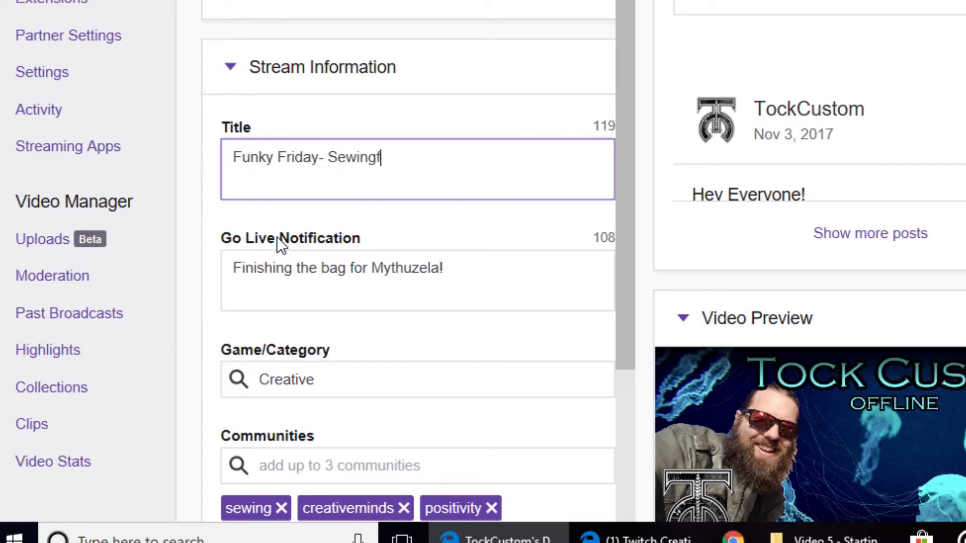
{"action": "type", "text": "crazy!"}
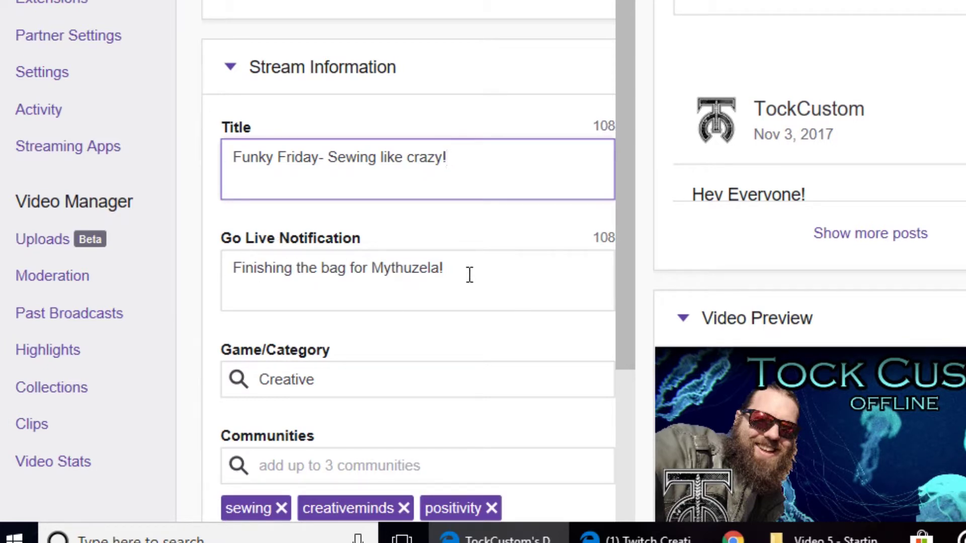
Change the go-live notification to 'I'm making a custom shirt' and save the stream information
{"action": "left_click_drag", "start_coordinate": [468, 274], "coordinate": [168, 282]}
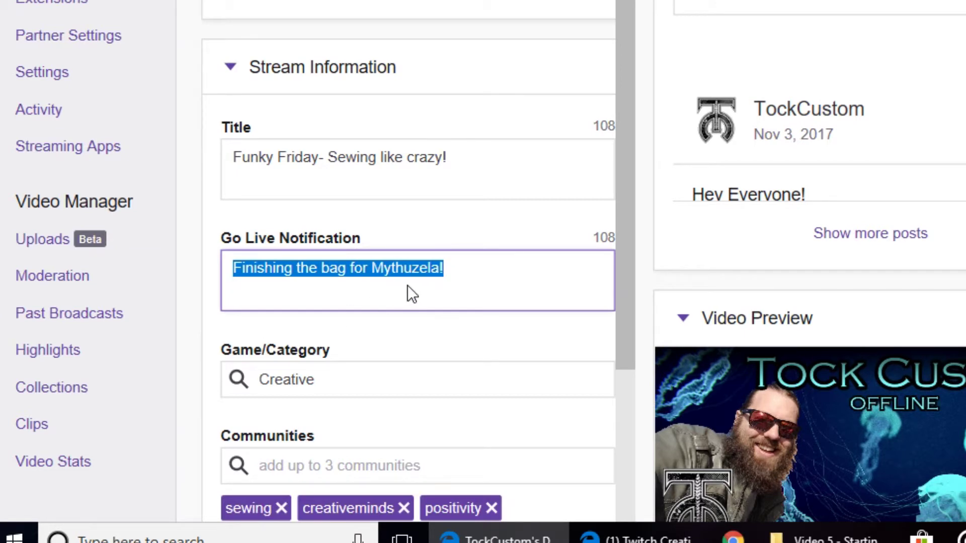
{"action": "type", "text": "I'm making "}
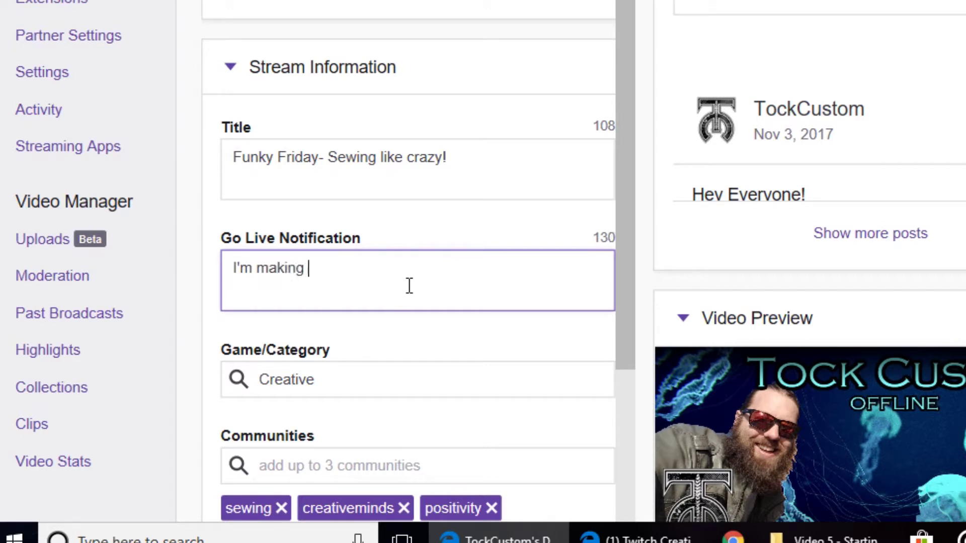
{"action": "type", "text": "a custom "}
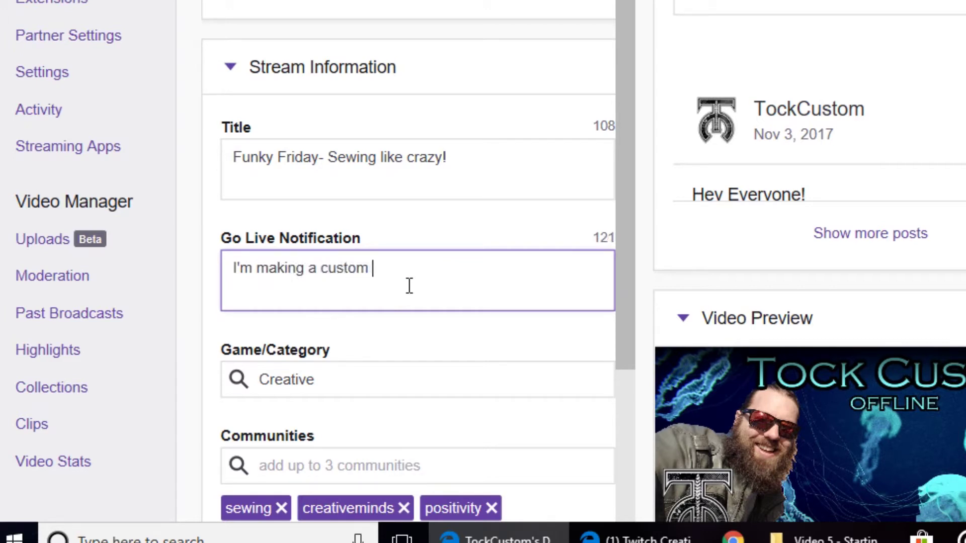
{"action": "type", "text": "shirt"}
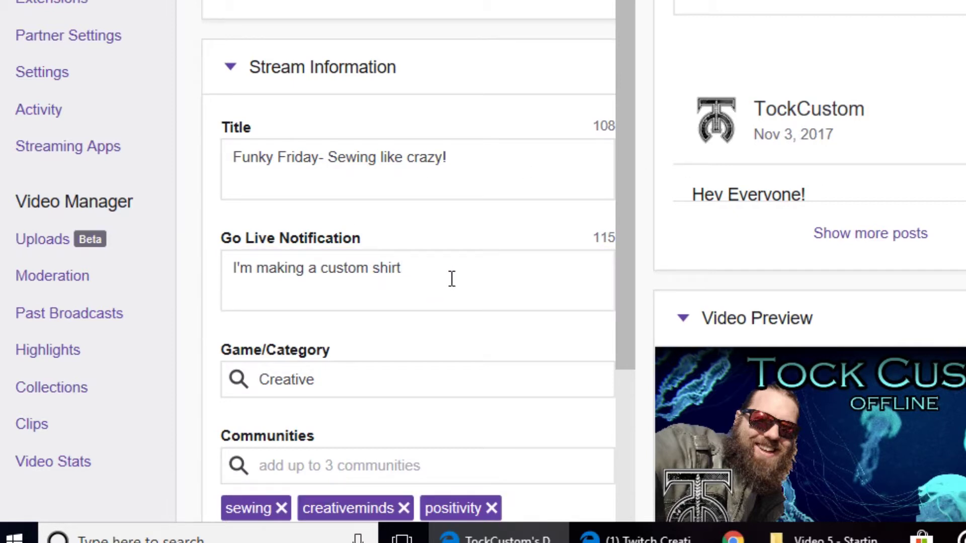
{"action": "scroll", "coordinate": [443, 283], "scroll_direction": "down", "scroll_amount": 2}
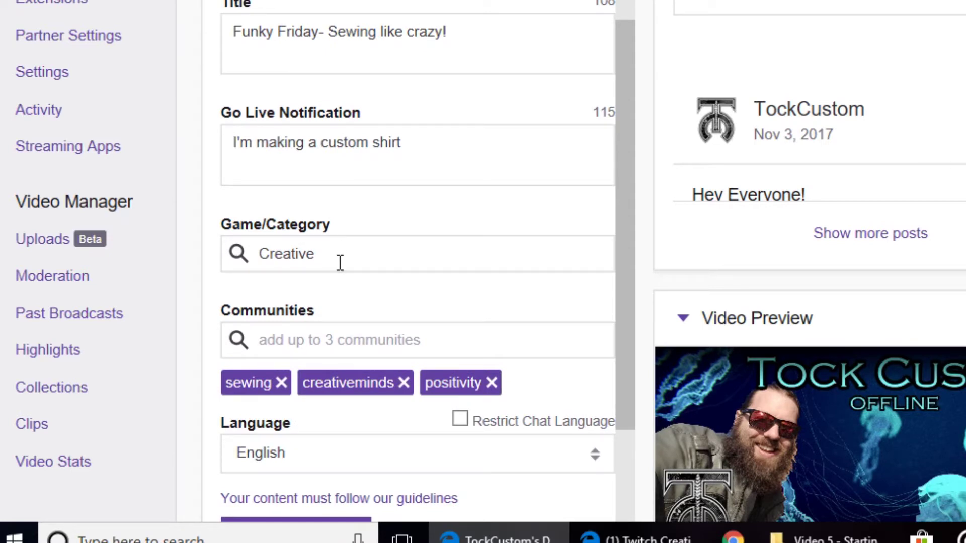
{"action": "scroll", "coordinate": [340, 263], "scroll_direction": "down", "scroll_amount": 2}
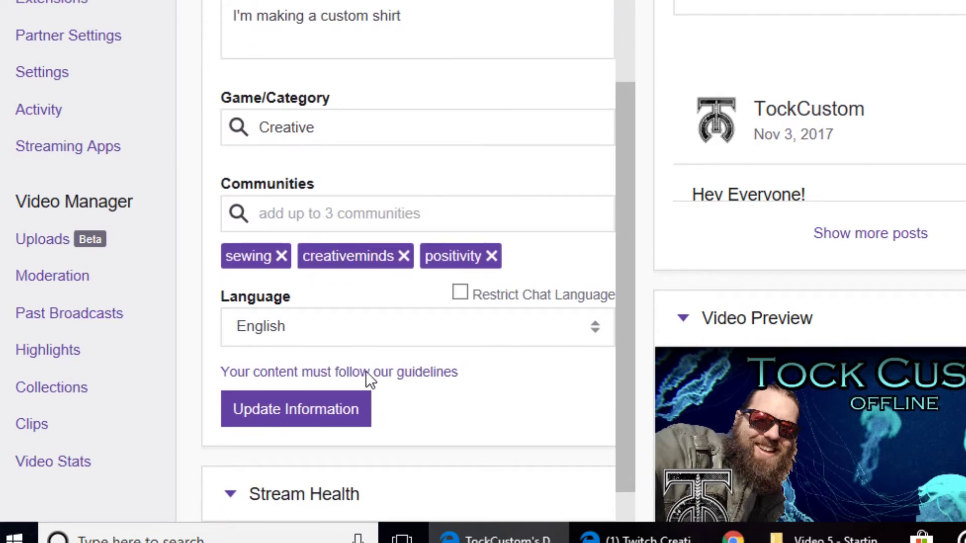
{"action": "left_click", "coordinate": [320, 418]}
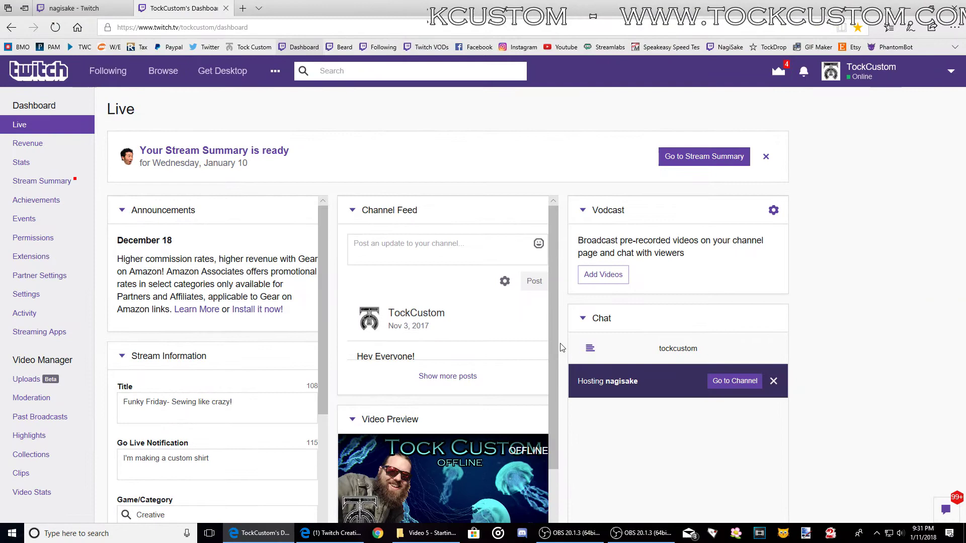
Dismiss the hosting banner above the dashboard chat and open the chat settings menu
{"action": "scroll", "coordinate": [780, 316], "scroll_direction": "down", "scroll_amount": 1}
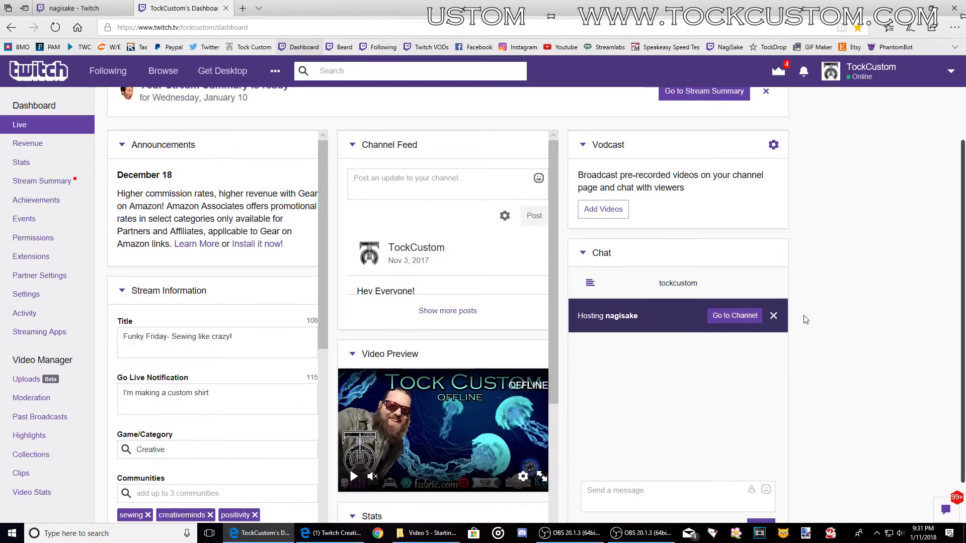
{"action": "left_click", "coordinate": [773, 315]}
{"action": "scroll", "coordinate": [694, 328], "scroll_direction": "down", "scroll_amount": 1}
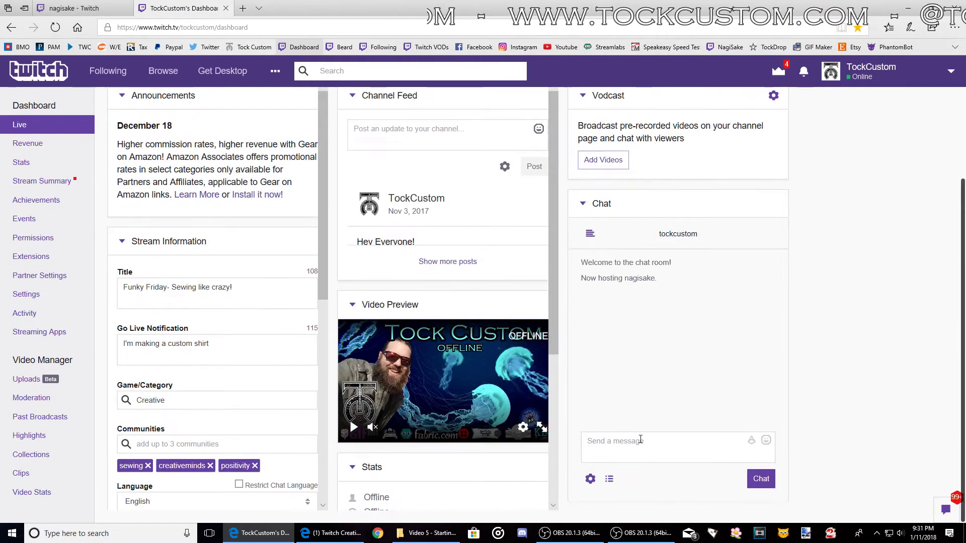
{"action": "left_click", "coordinate": [590, 479]}
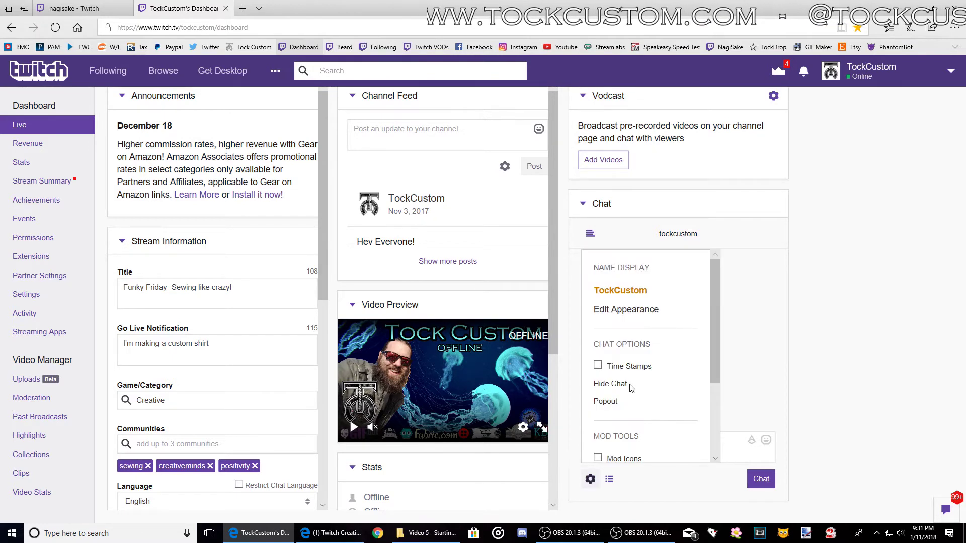
{"action": "left_click", "coordinate": [591, 479]}
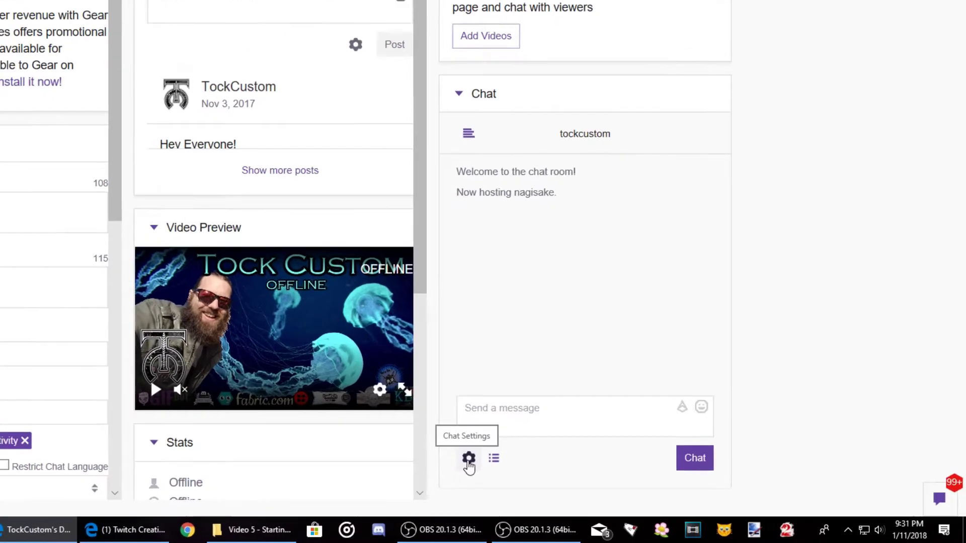
{"action": "left_click", "coordinate": [591, 479]}
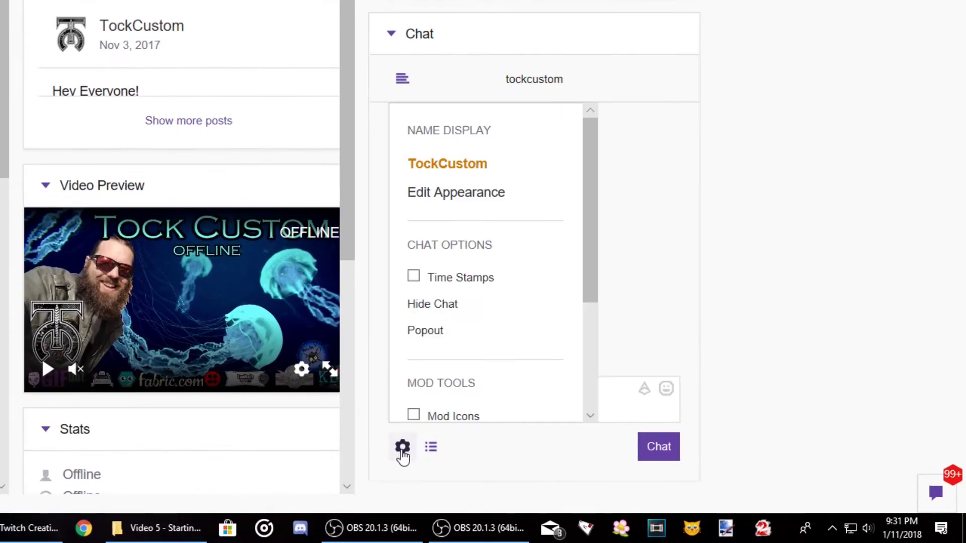
Pop the chat out into its own window, enlarge it and zoom its text in twice
{"action": "left_click", "coordinate": [425, 332]}
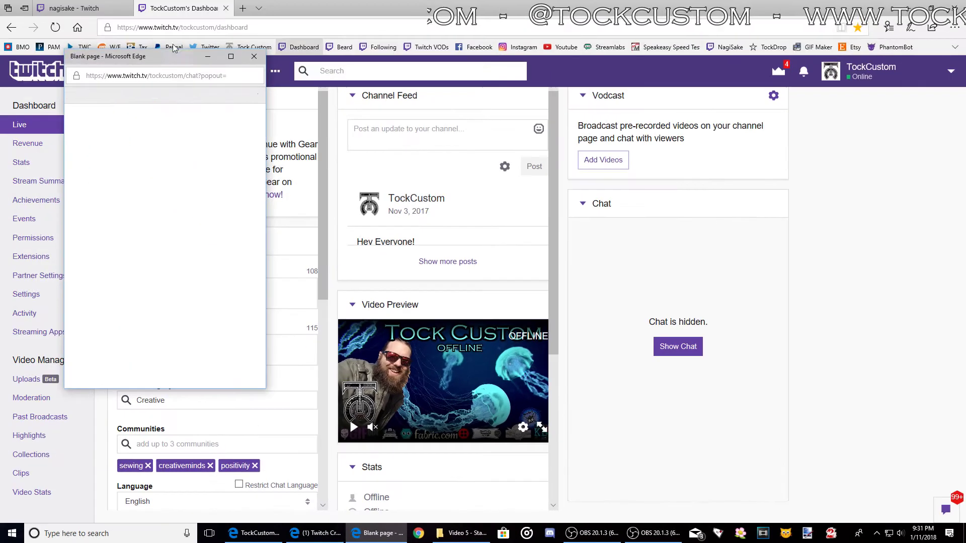
{"action": "left_click_drag", "start_coordinate": [177, 59], "coordinate": [112, 13]}
{"action": "left_click", "coordinate": [907, 6]}
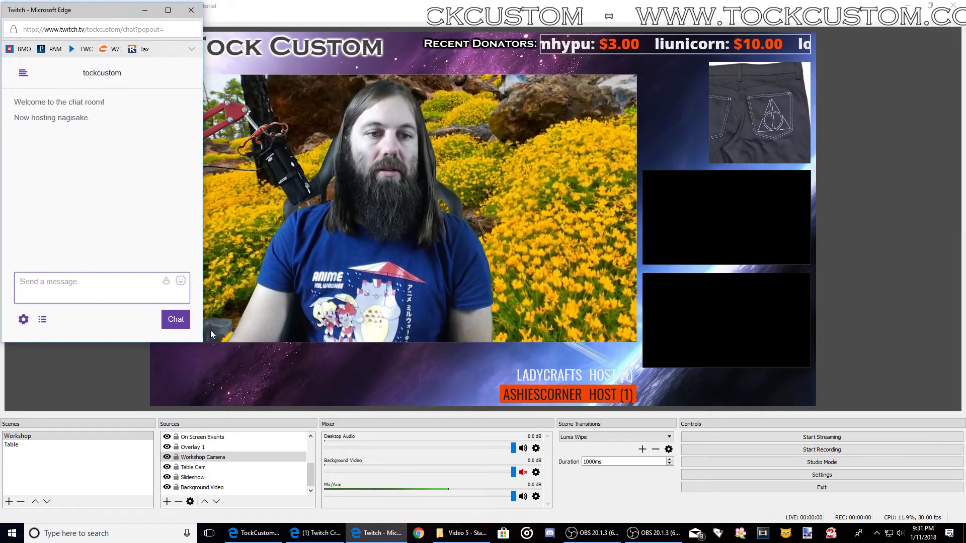
{"action": "left_click_drag", "start_coordinate": [202, 342], "coordinate": [309, 515]}
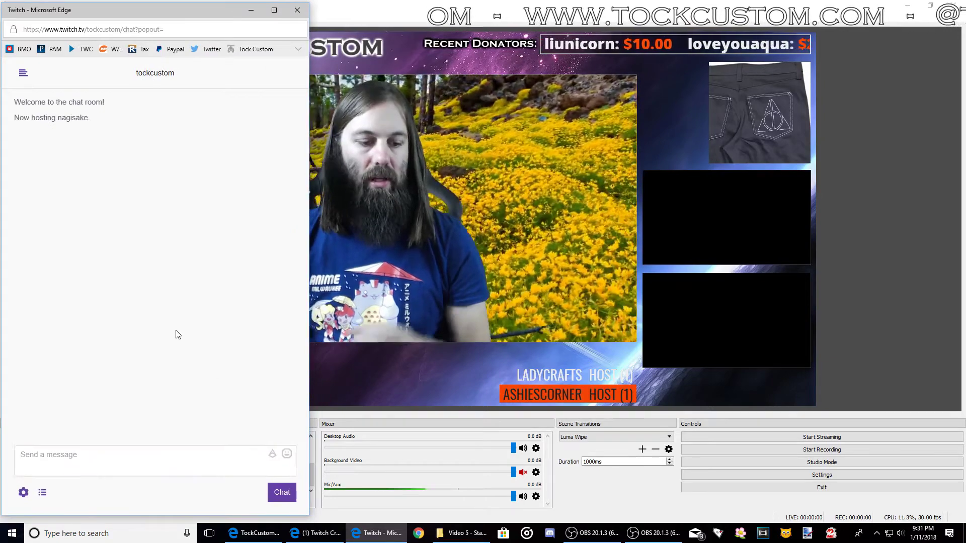
{"action": "key", "text": "ctrl+plus"}
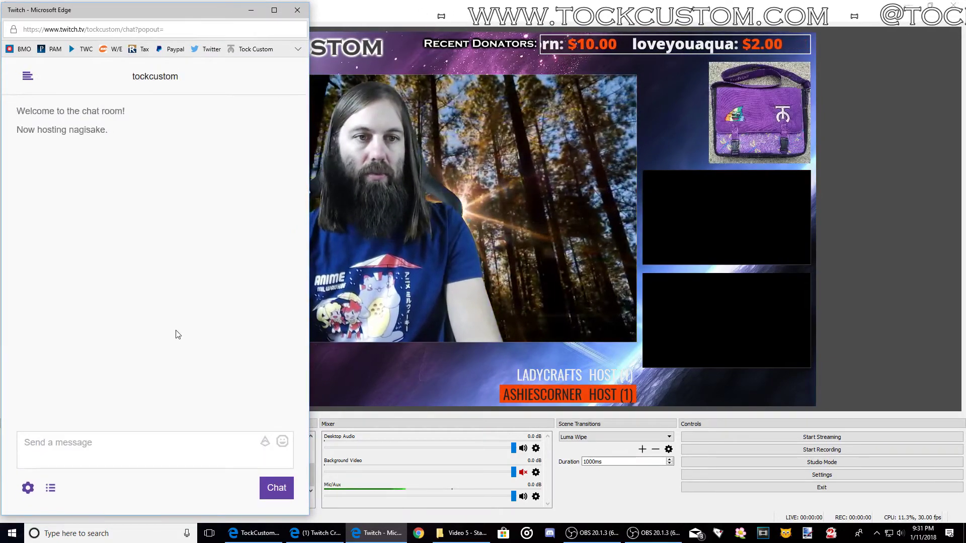
{"action": "key", "text": "ctrl+plus"}
Arrange the OBS window beside the popout chat, with the chat message box focused
{"action": "left_click", "coordinate": [116, 439]}
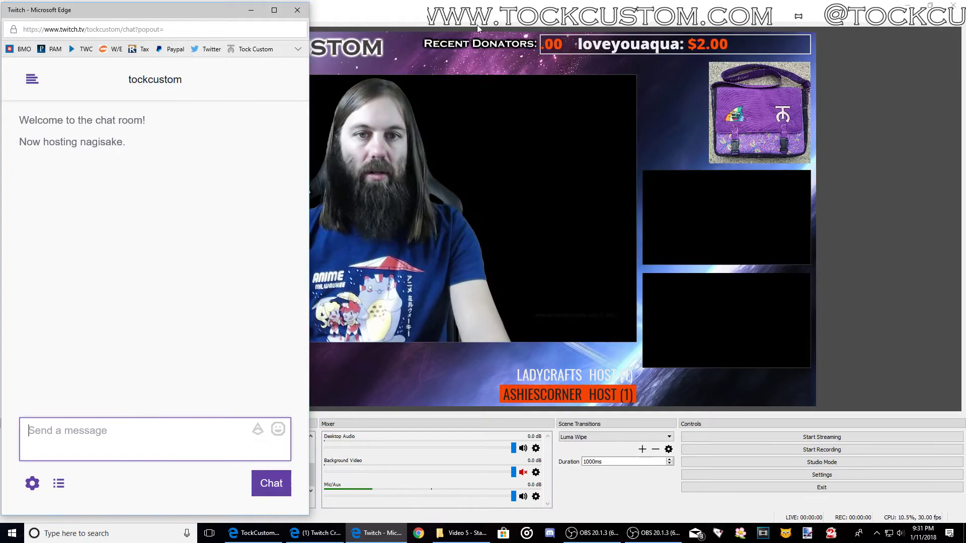
{"action": "left_click_drag", "start_coordinate": [477, 8], "coordinate": [628, 15]}
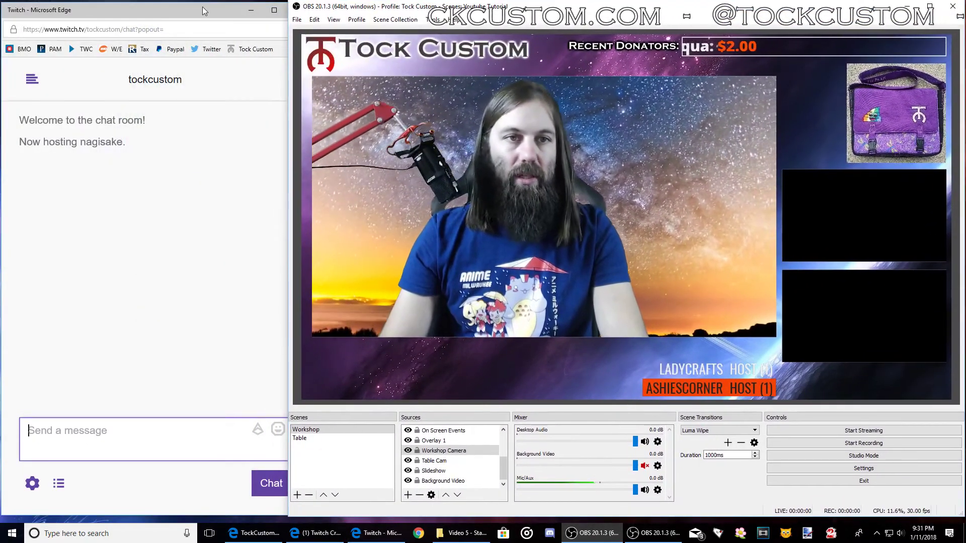
{"action": "left_click_drag", "start_coordinate": [203, 7], "coordinate": [201, 5]}
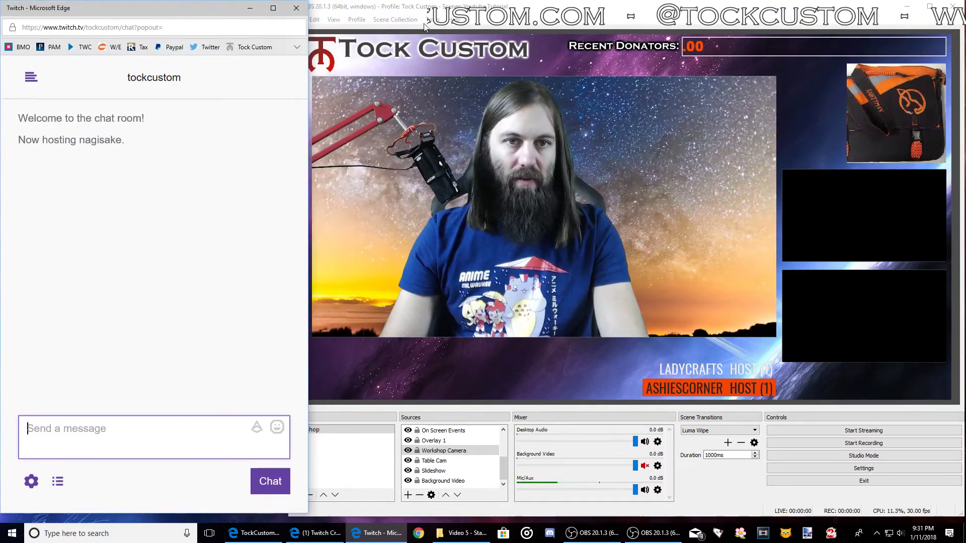
{"action": "left_click", "coordinate": [425, 26]}
{"action": "left_click_drag", "start_coordinate": [285, 84], "coordinate": [307, 80]}
{"action": "left_click", "coordinate": [142, 430]}
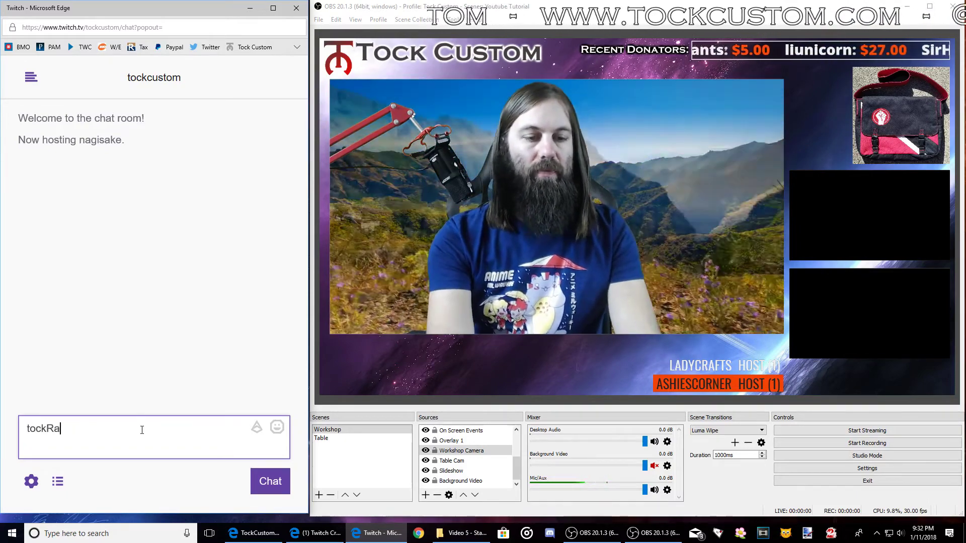
Post a chat message filled with a row of tockRage emotes
{"action": "type", "text": "ge"}
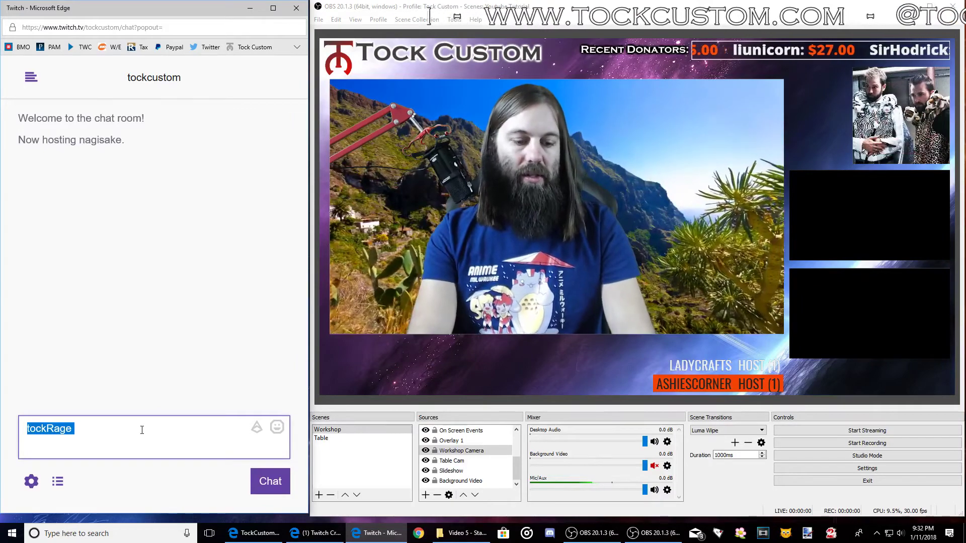
{"action": "type", "text": "tockRage tockRage tockRage tockRage tockRage tockRage tockRage tockRage tockRage tockRage tockRage"}
{"action": "key", "text": "Return"}
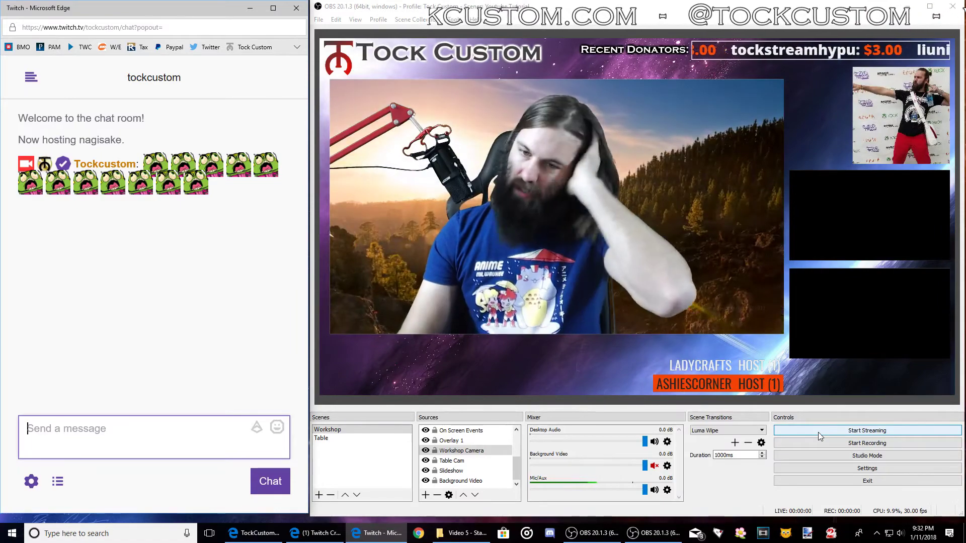
{"action": "left_click", "coordinate": [139, 534]}
In Spotify's Recently Played page, nudge the music volume down slightly, then minimize Spotify to reveal OBS
{"action": "left_click", "coordinate": [134, 534]}
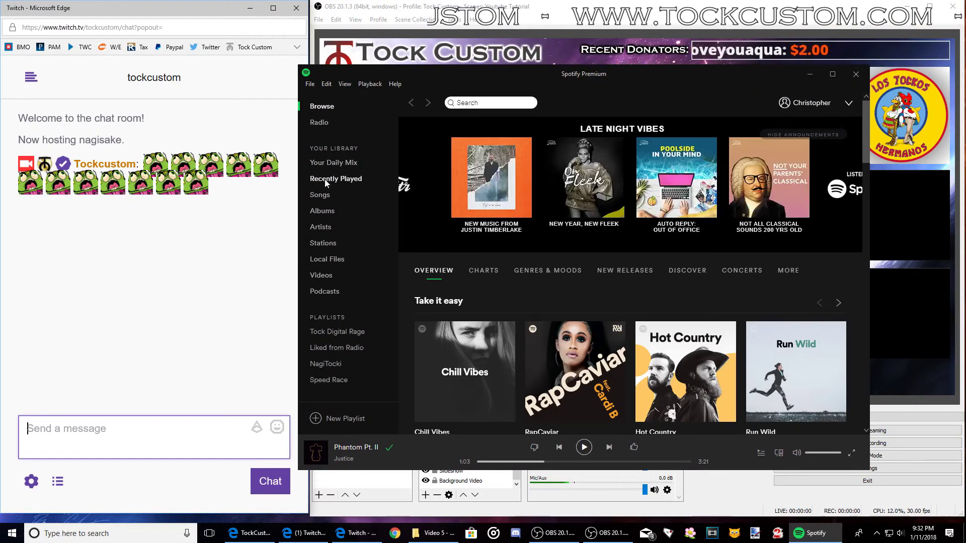
{"action": "left_click", "coordinate": [326, 180]}
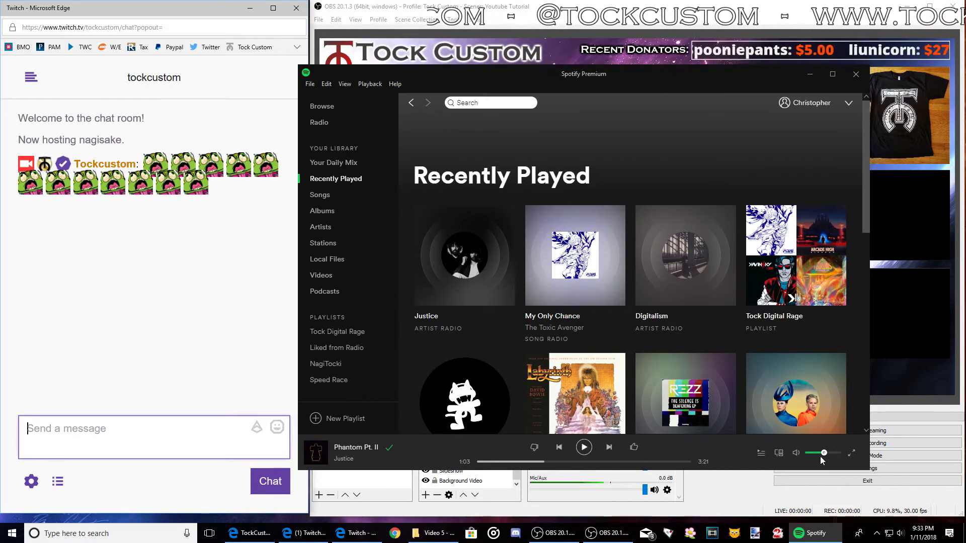
{"action": "left_click_drag", "start_coordinate": [820, 457], "coordinate": [816, 457]}
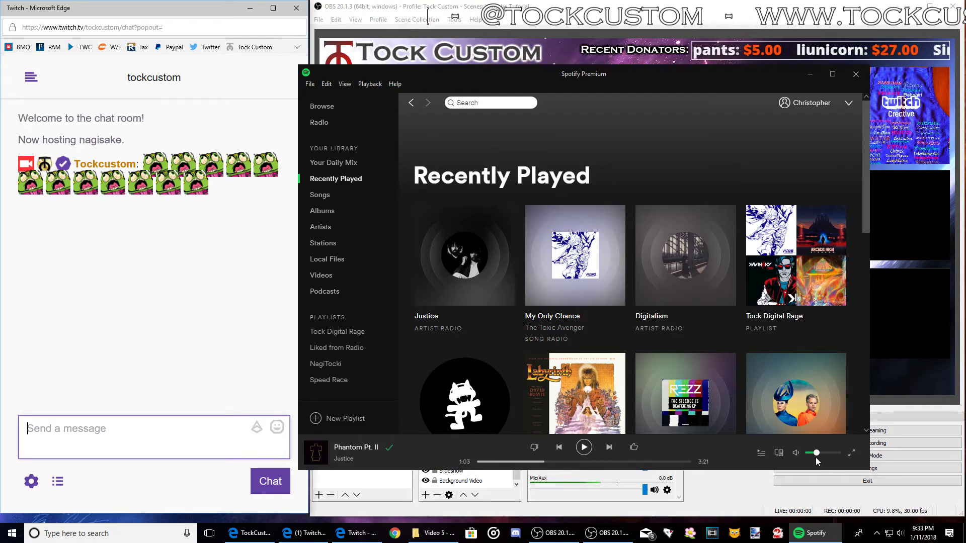
{"action": "left_click", "coordinate": [809, 76]}
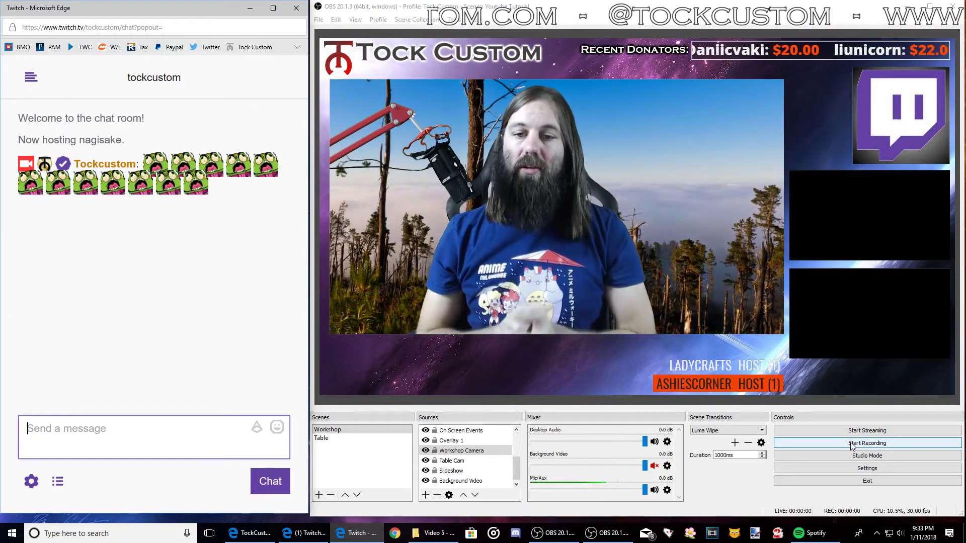
{"action": "left_click", "coordinate": [667, 490]}
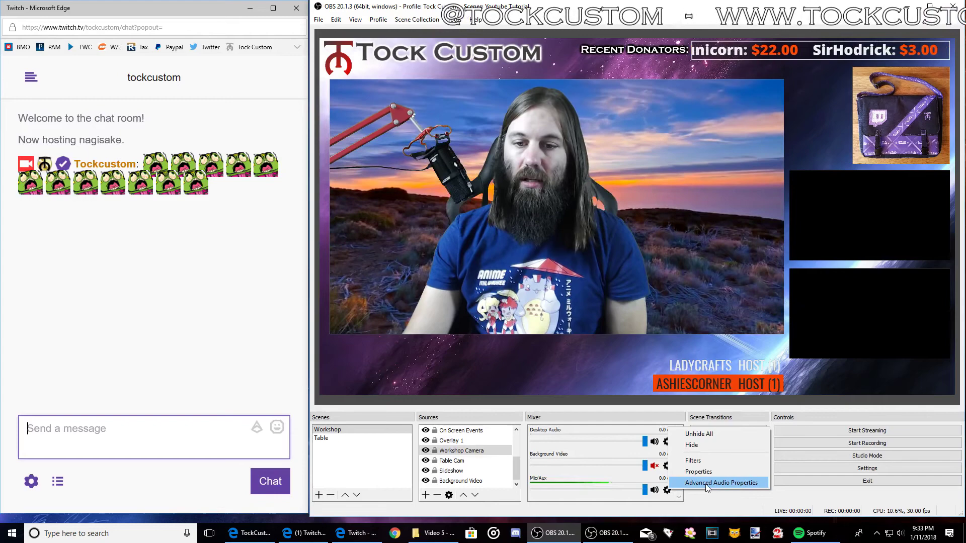
{"action": "left_click", "coordinate": [706, 485]}
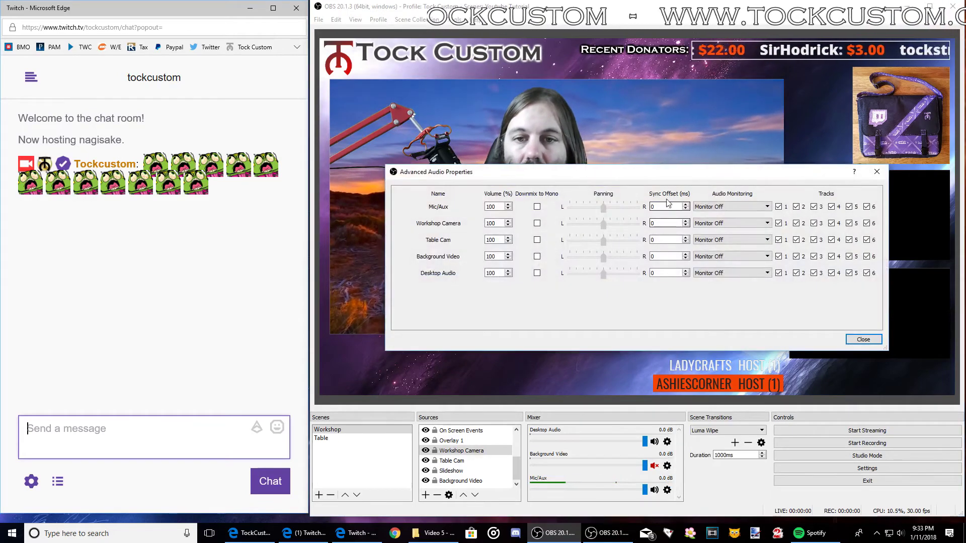
{"action": "left_click_drag", "start_coordinate": [653, 175], "coordinate": [597, 232]}
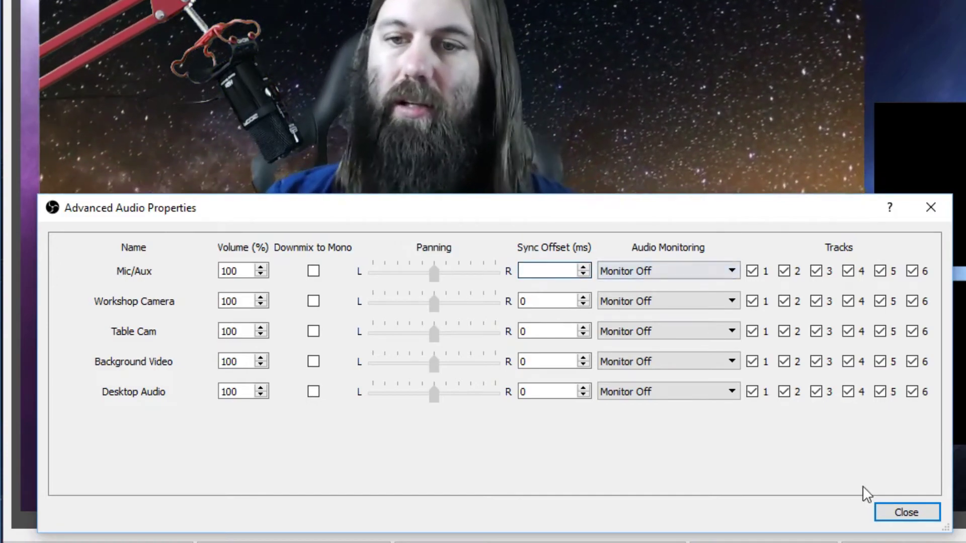
{"action": "left_click", "coordinate": [899, 514]}
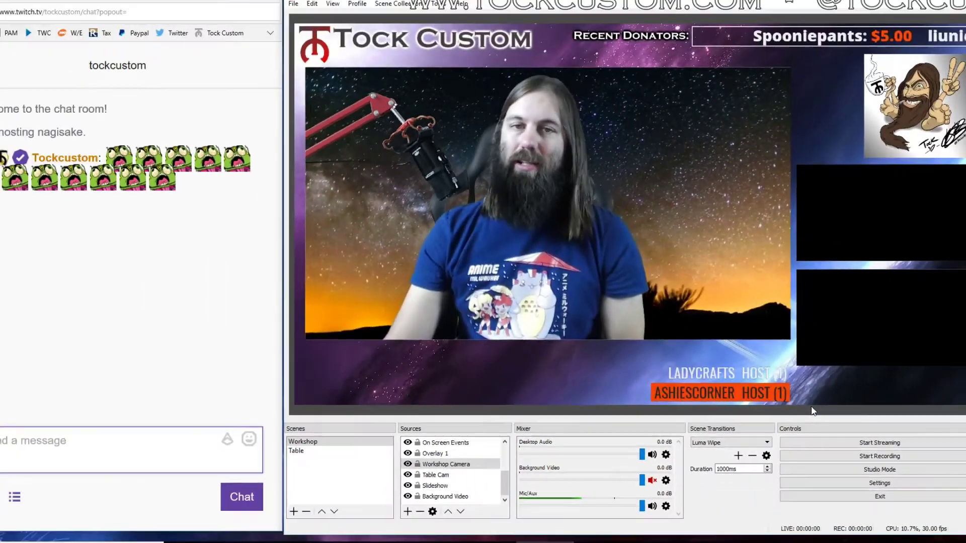